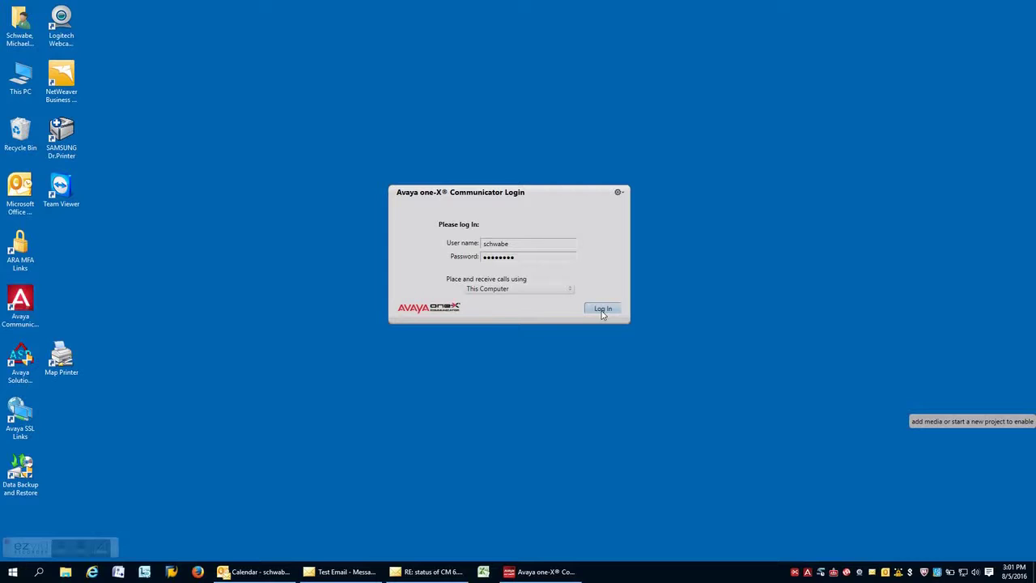
- Log in to Avaya one-X Communicator and wait for it to finish launching
click(602, 312)
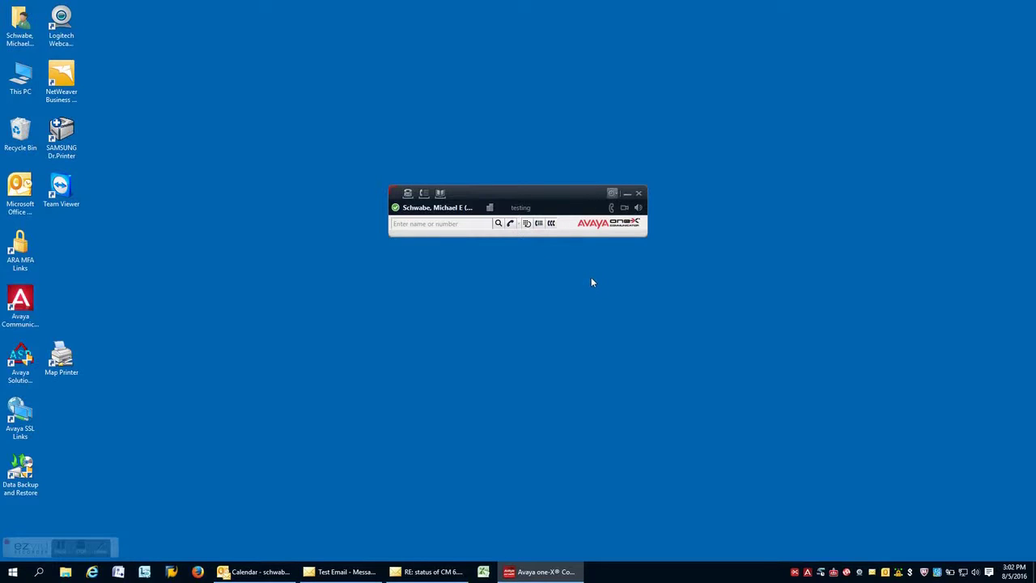
- Show the voicemail list and play the 2:10 PM voicemail, pausing and resuming it
click(408, 194)
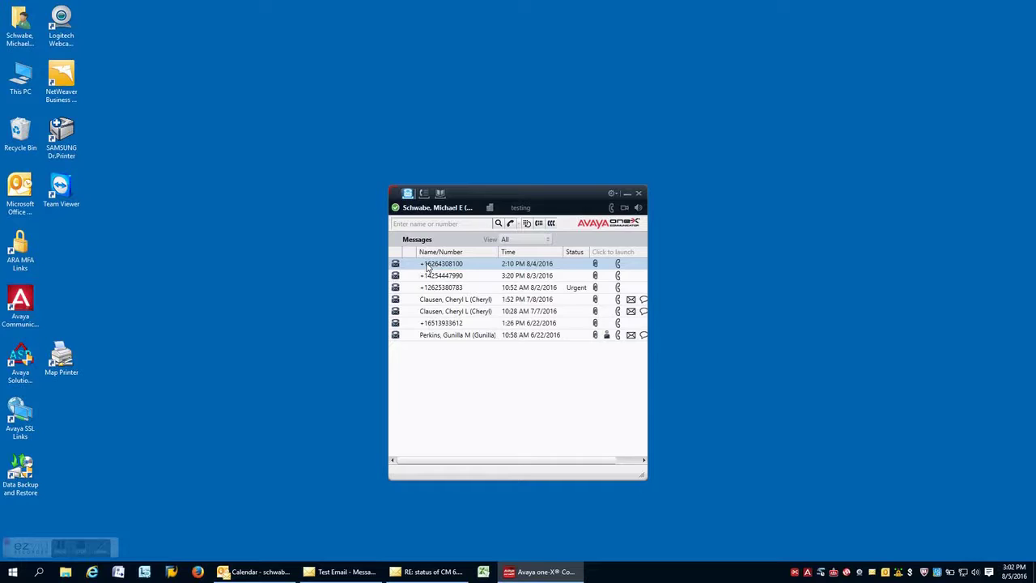
double_click(428, 267)
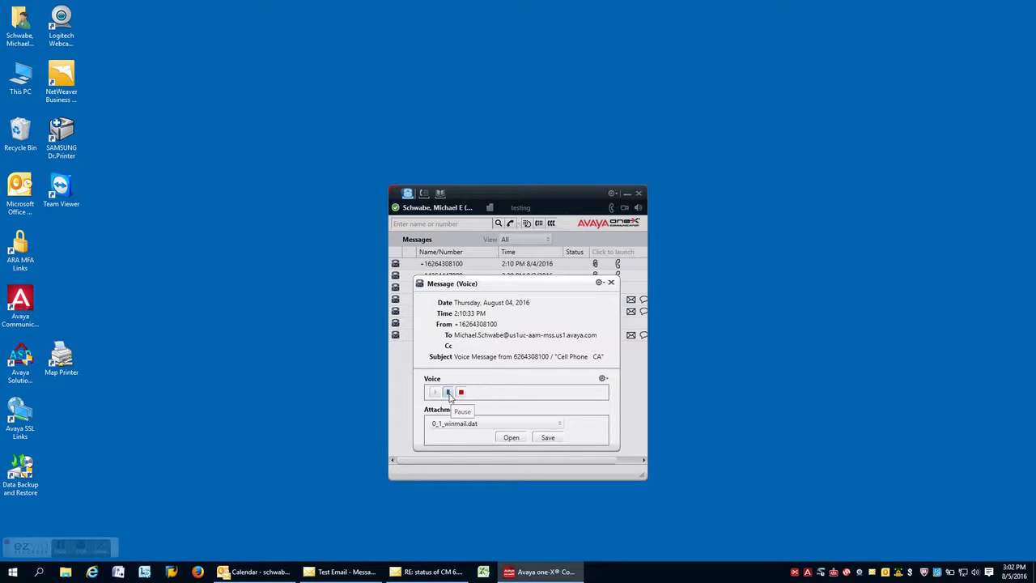
click(447, 392)
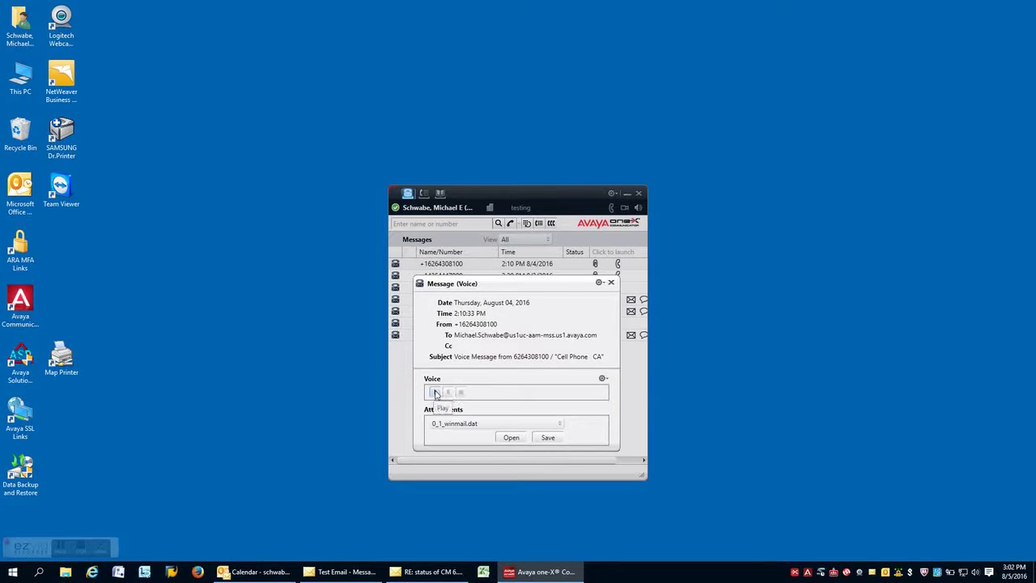
click(435, 393)
- Close that voicemail and open the urgent 10:52 AM message's attachment 0_0_text.txt
click(611, 283)
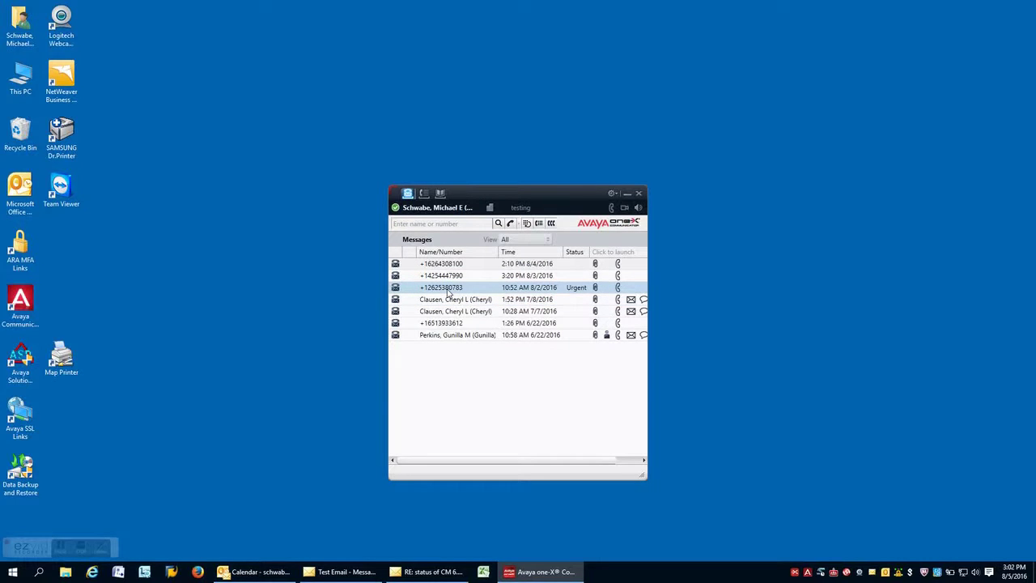
double_click(447, 292)
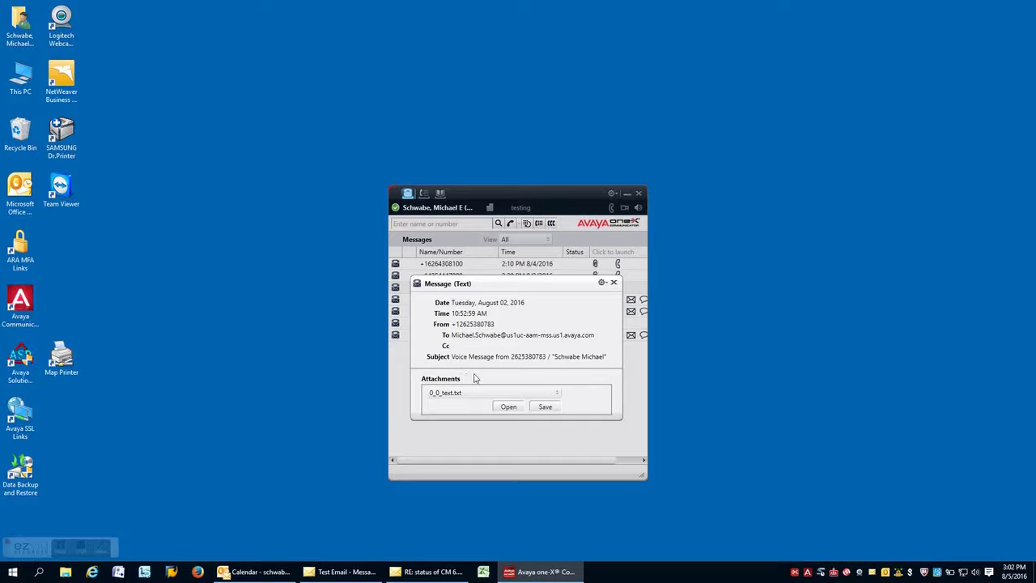
click(508, 407)
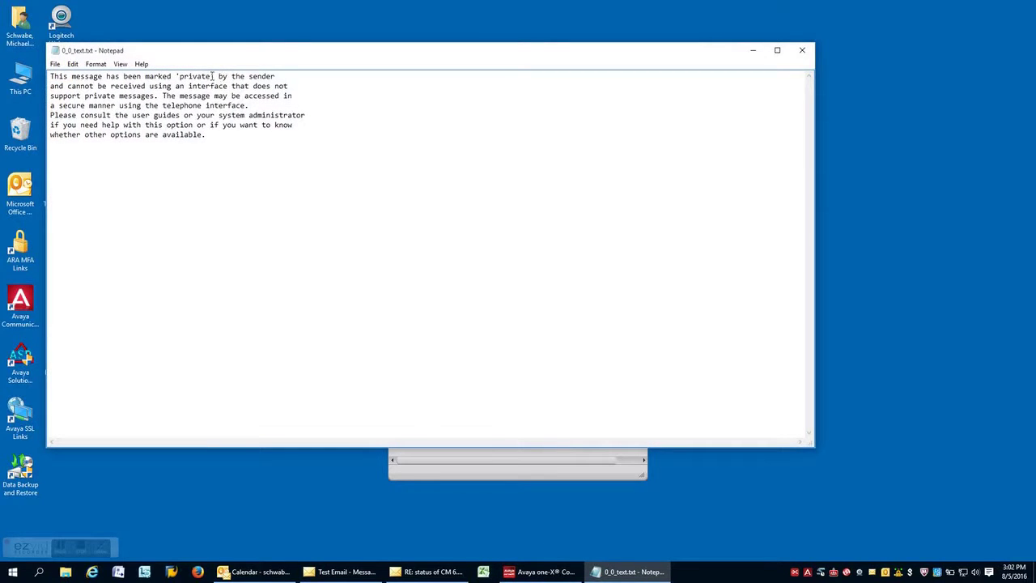
- Highlight the word 'private' in the 0_0_text.txt notice
drag(214, 76, 179, 76)
- Close the attachment and text message, call back the urgent message's sender, then hang up
click(802, 51)
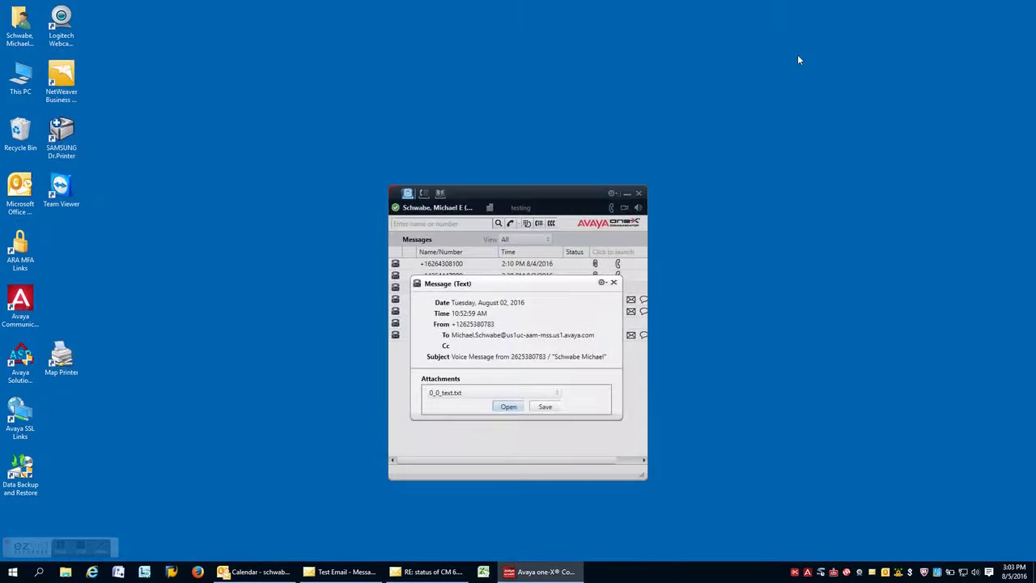
click(613, 281)
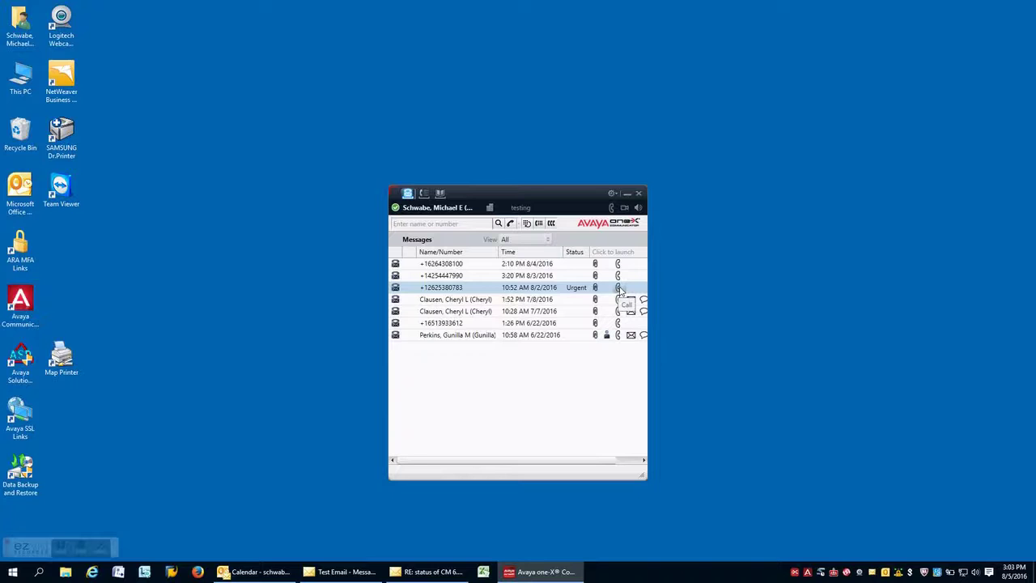
click(618, 288)
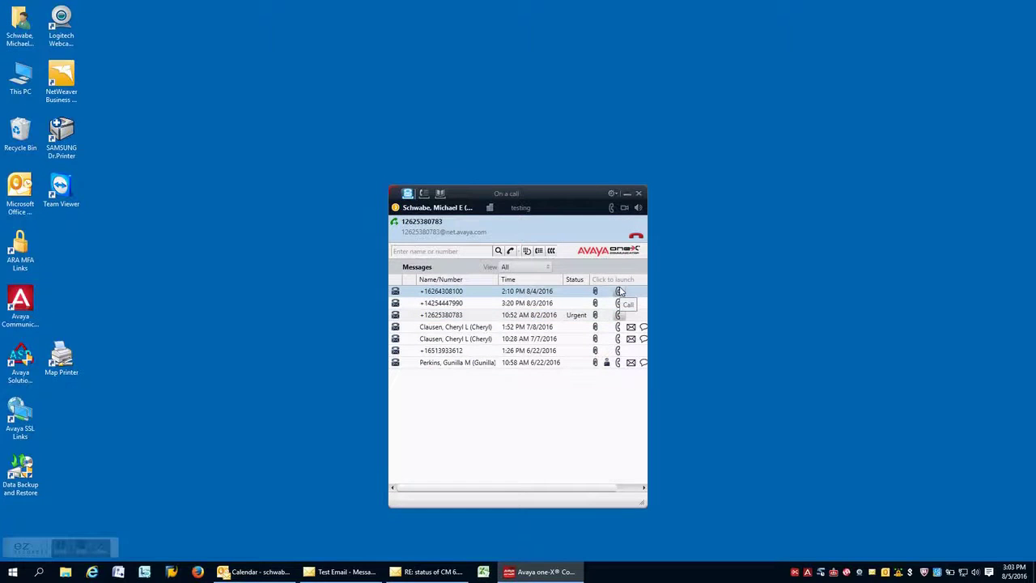
click(636, 236)
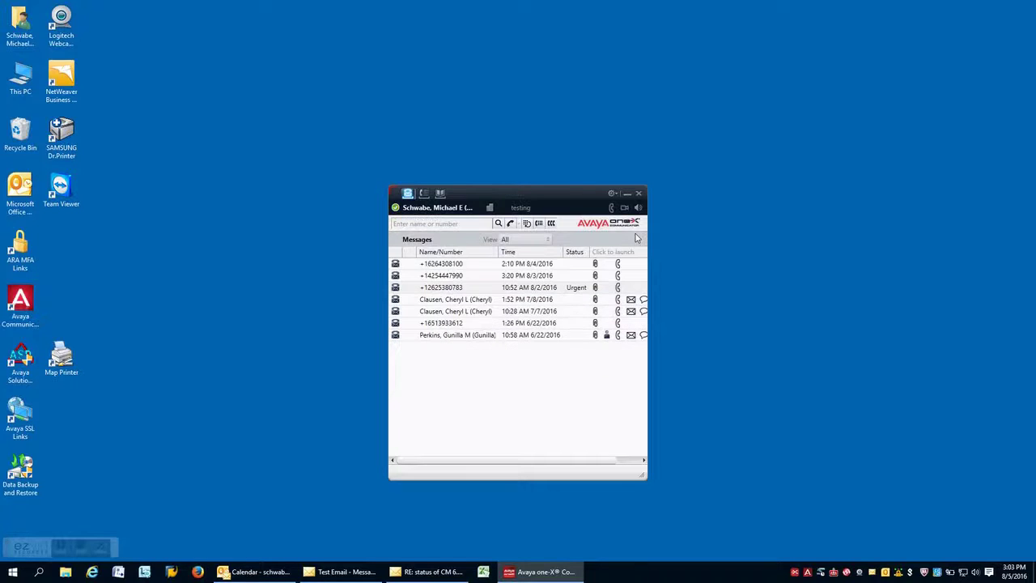
- Redial the most recent number from the call log, then hang up after a few seconds
click(423, 194)
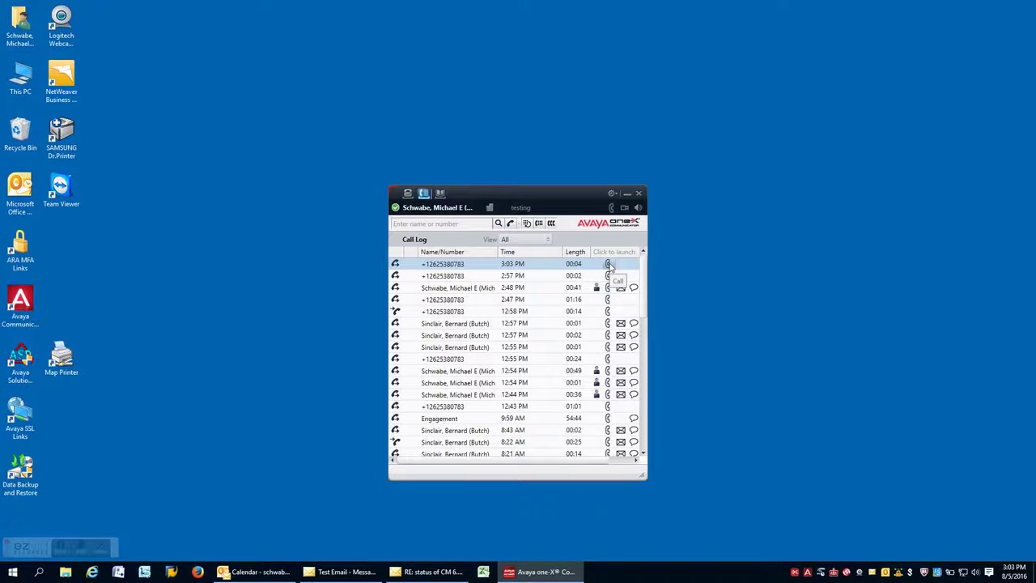
click(610, 264)
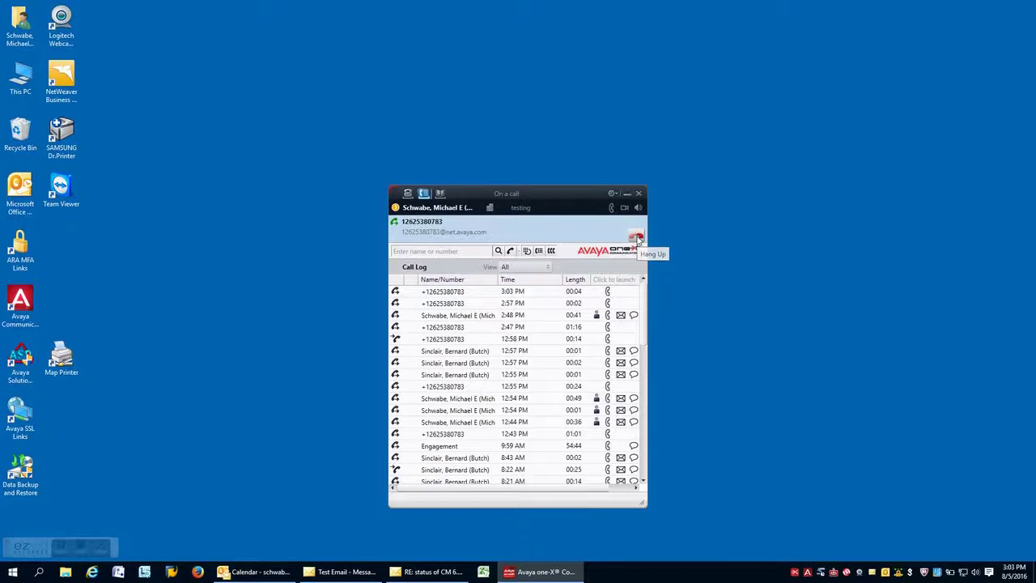
click(636, 238)
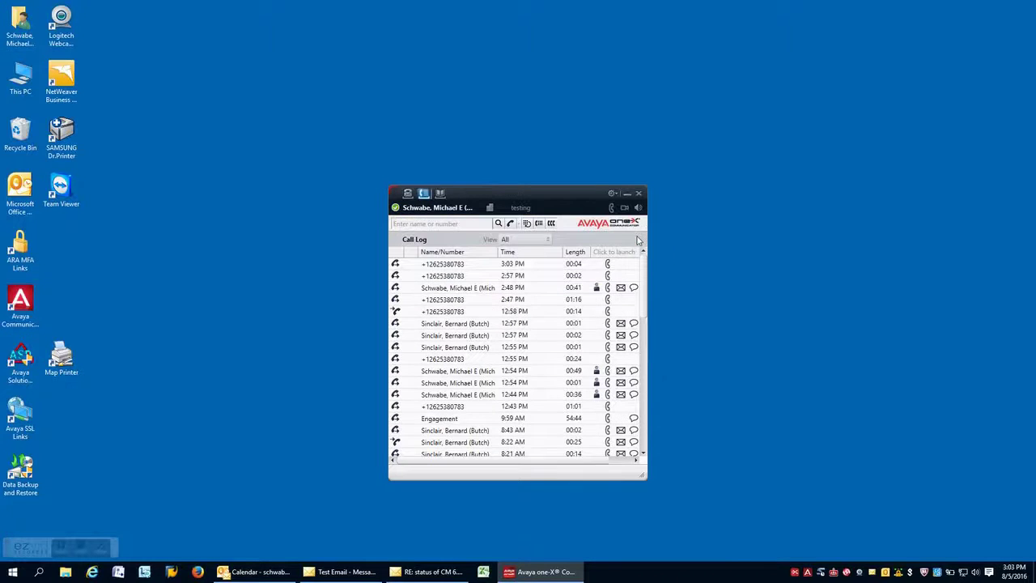
- Search contacts for 'sinclair' and review the View choices without changing them
click(441, 194)
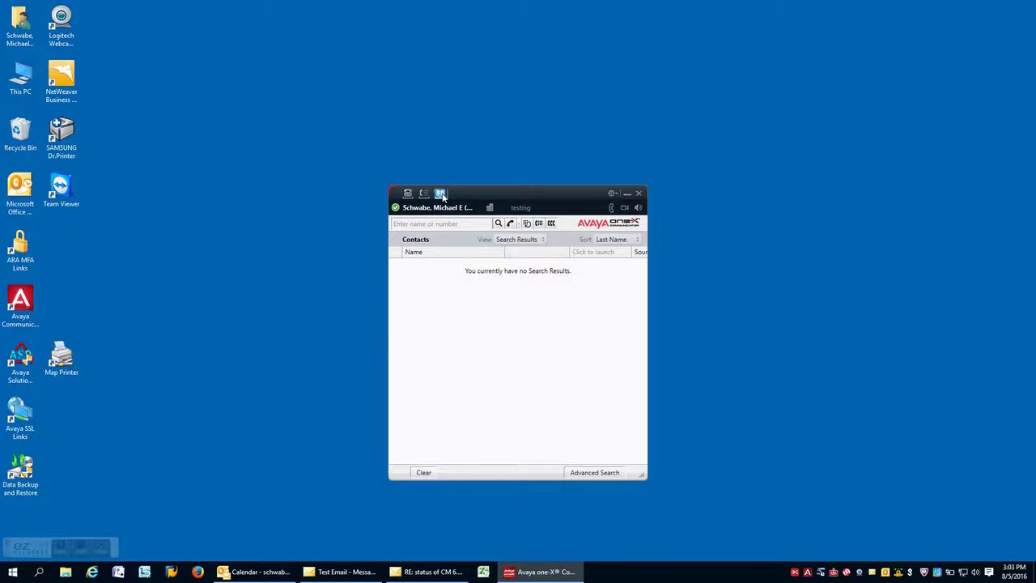
click(448, 224)
text(sinclair)
key(Return)
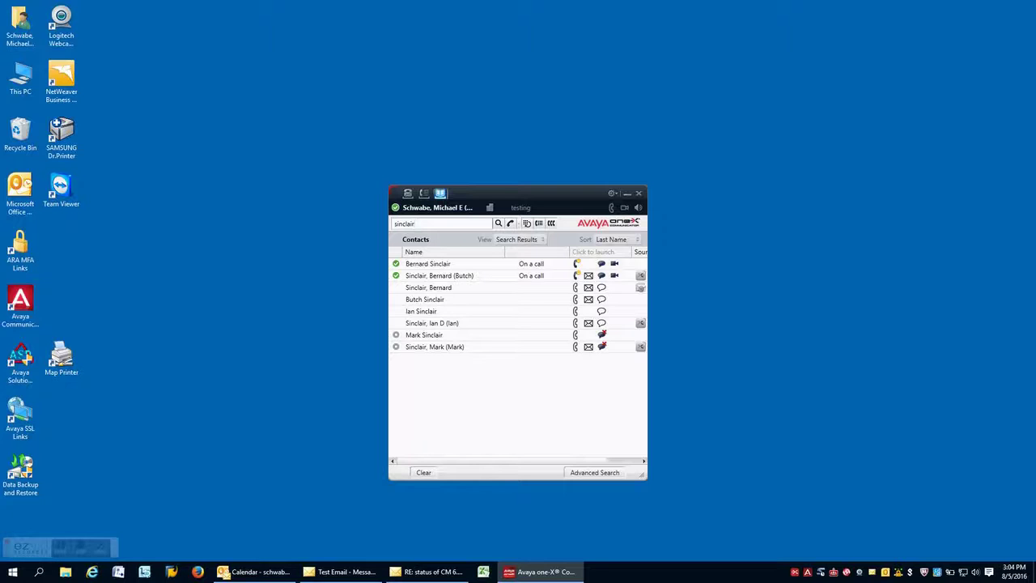
click(516, 241)
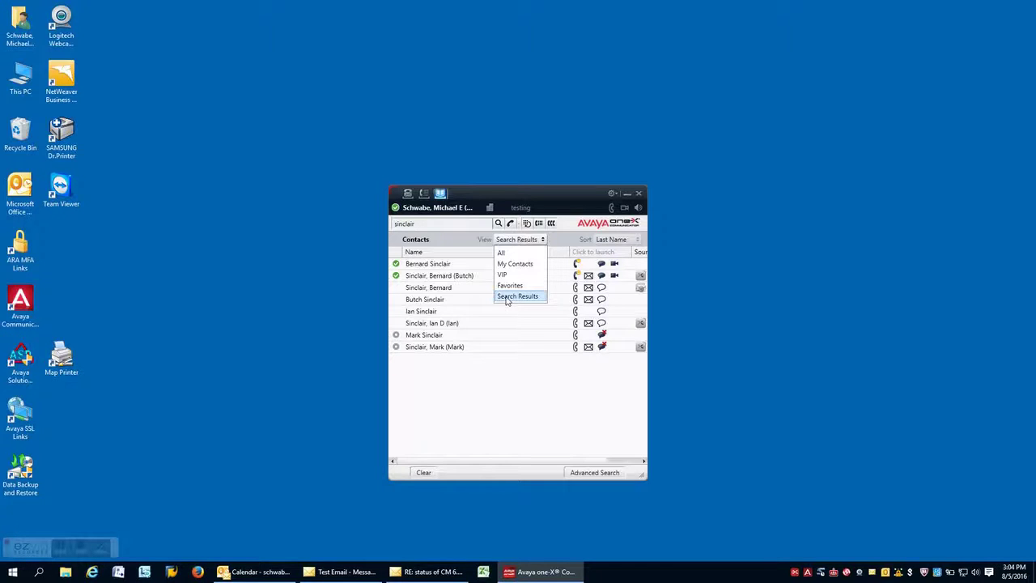
click(509, 395)
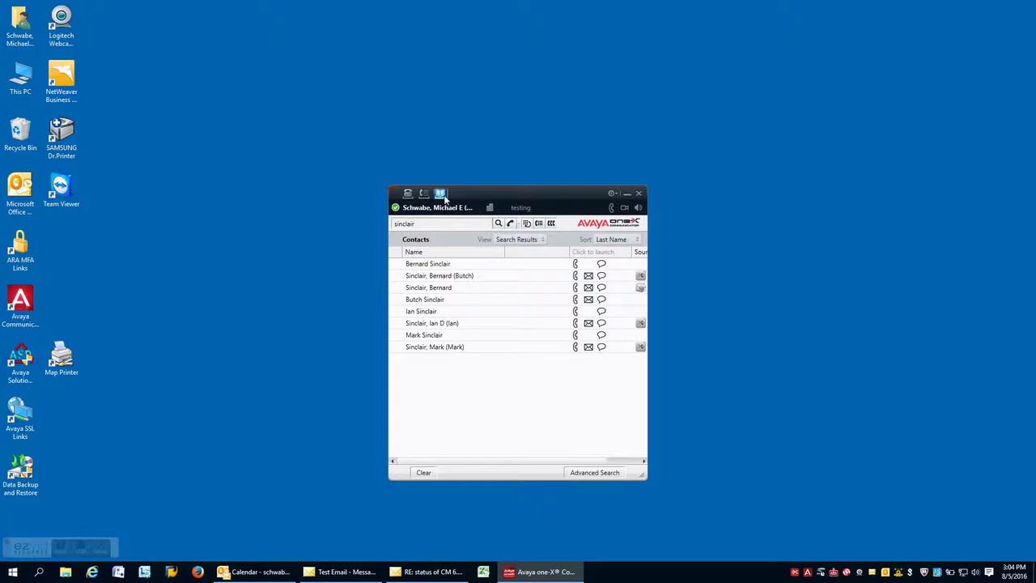
click(615, 195)
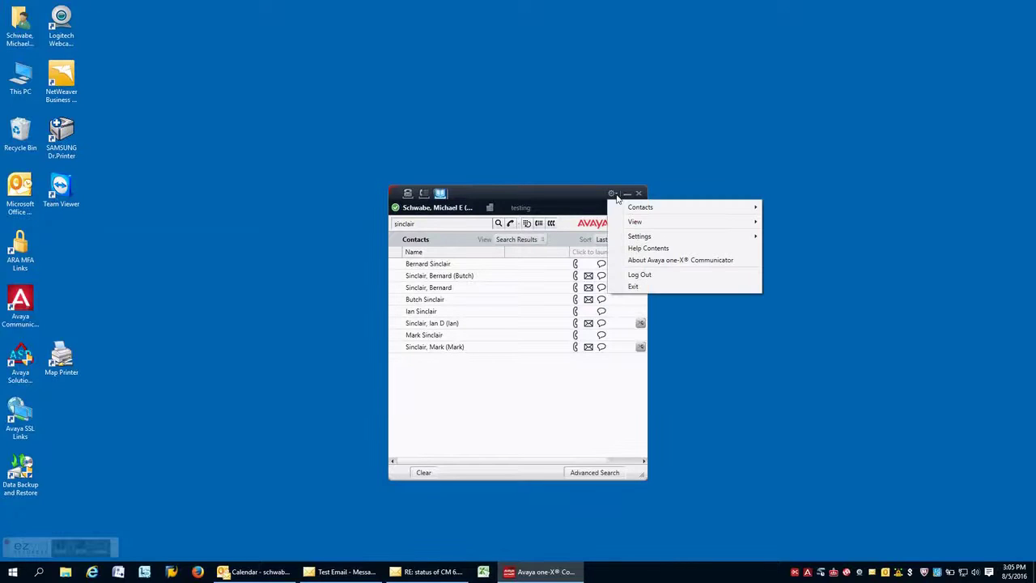
mouse_move(636, 212)
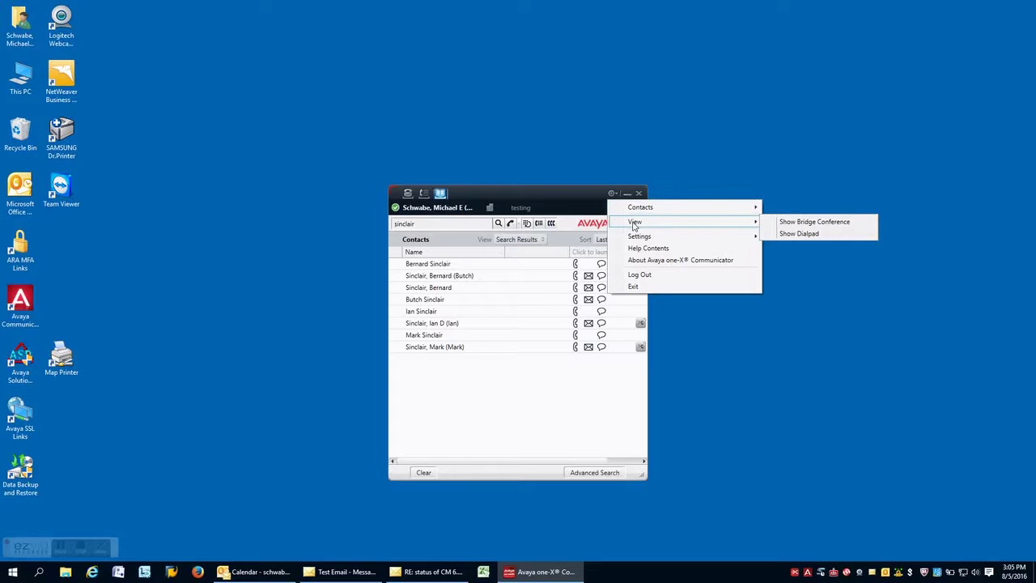
mouse_move(636, 238)
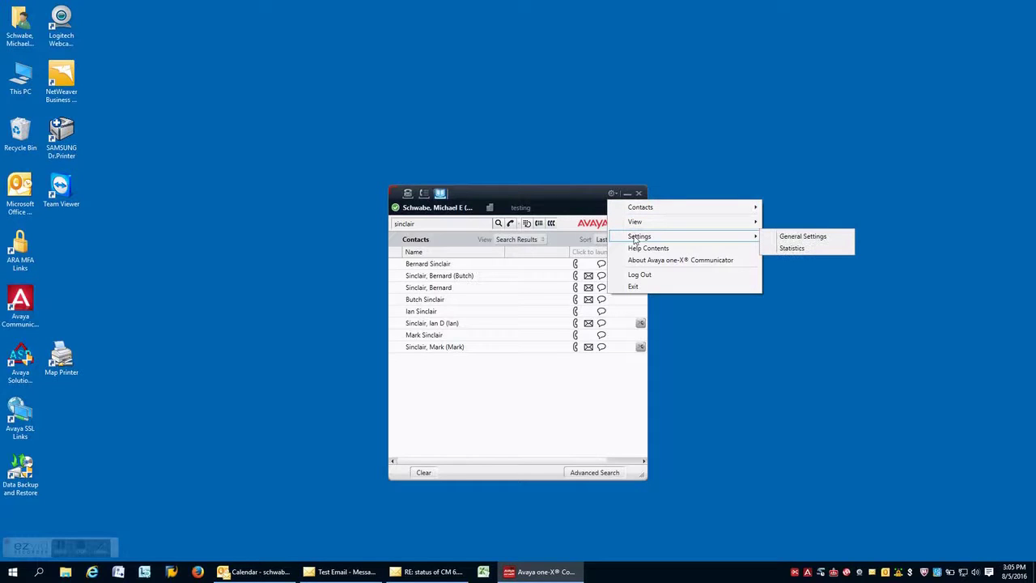
click(785, 235)
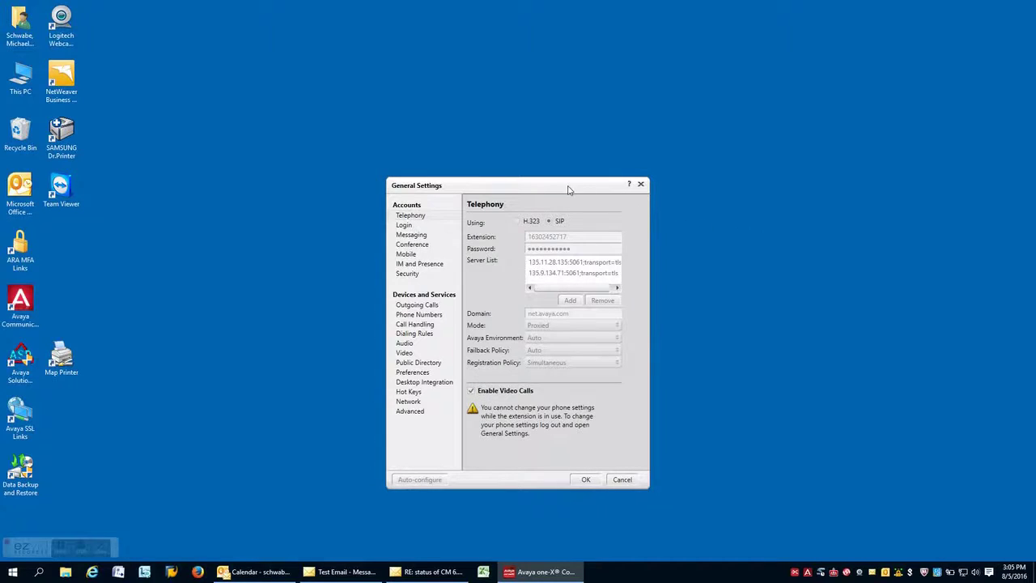
drag(568, 188, 511, 153)
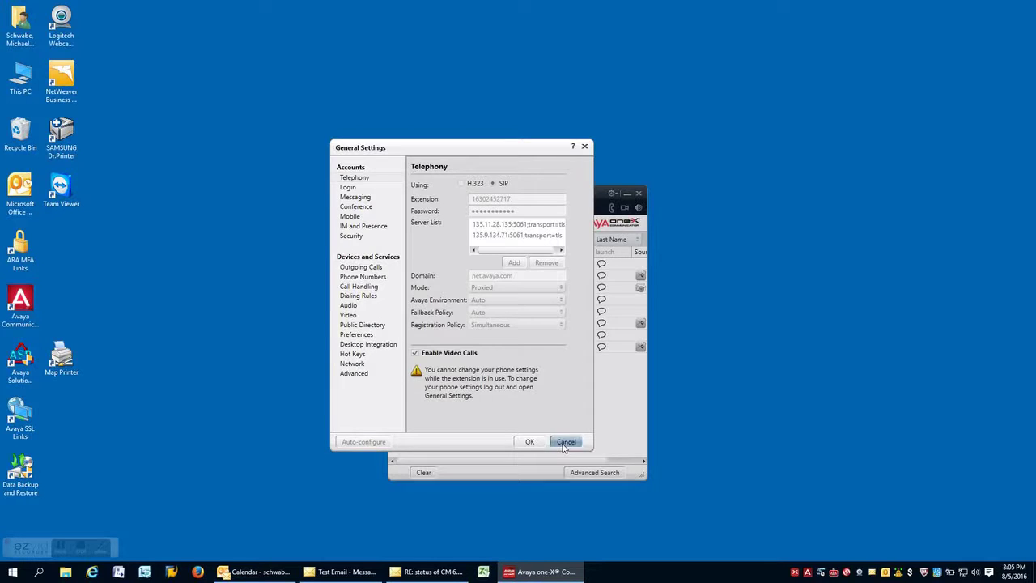
click(564, 442)
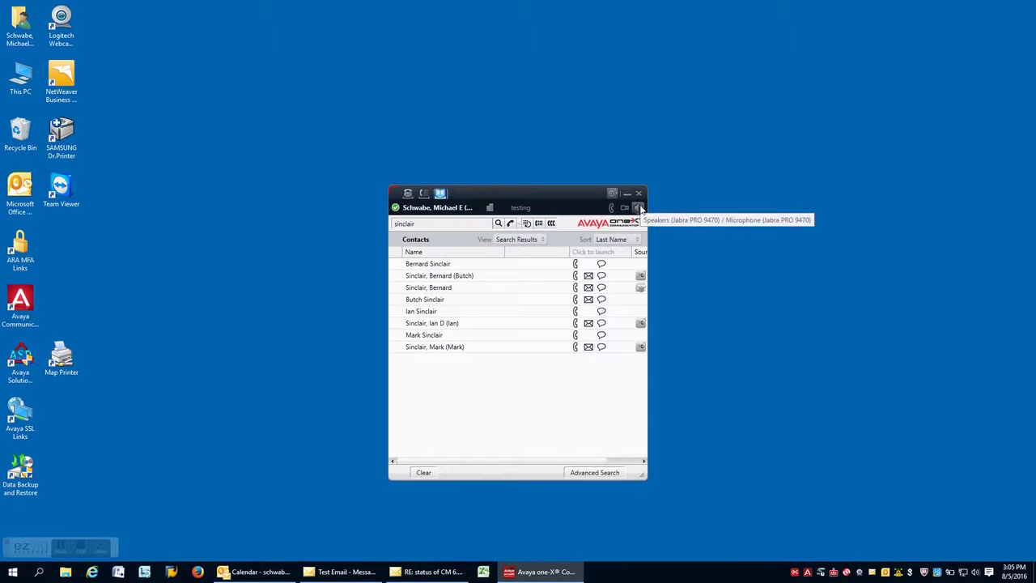
- Review the audio device controls, leaving the speaker output device unchanged
click(639, 208)
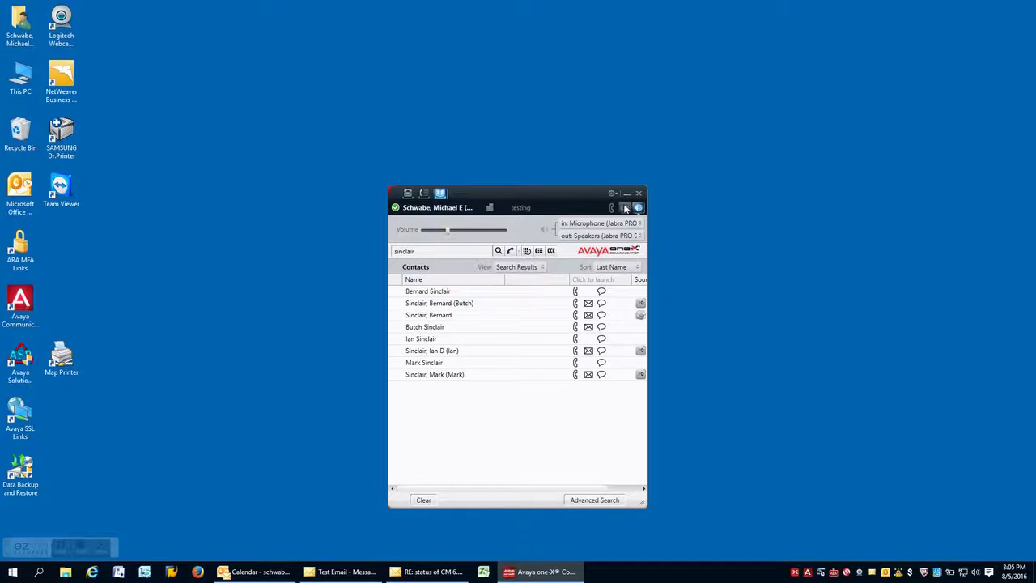
click(440, 195)
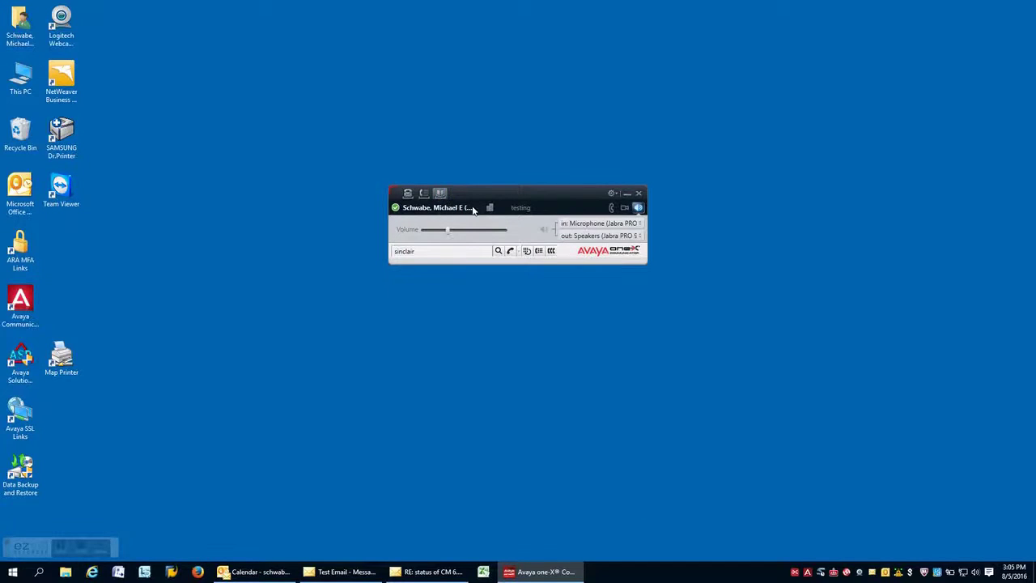
click(584, 236)
click(584, 236)
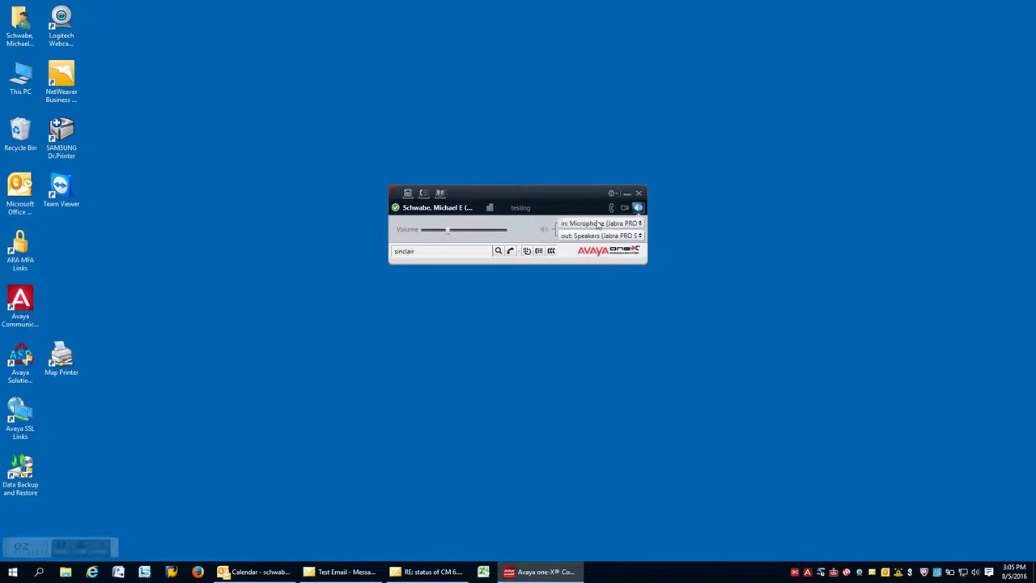
- Check the camera settings, keeping Logitech HD Pro Webcam as the preferred camera
click(625, 207)
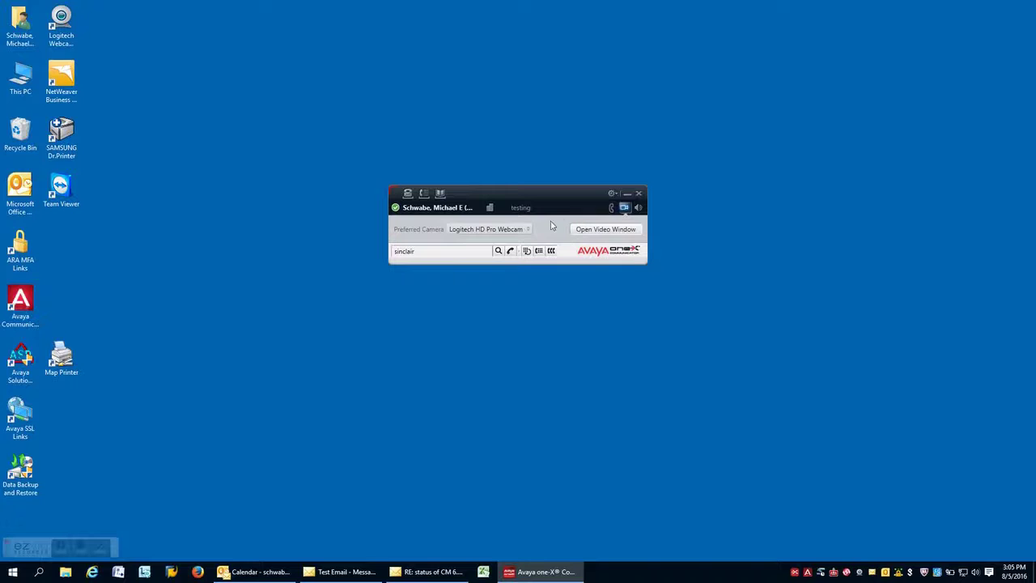
click(527, 230)
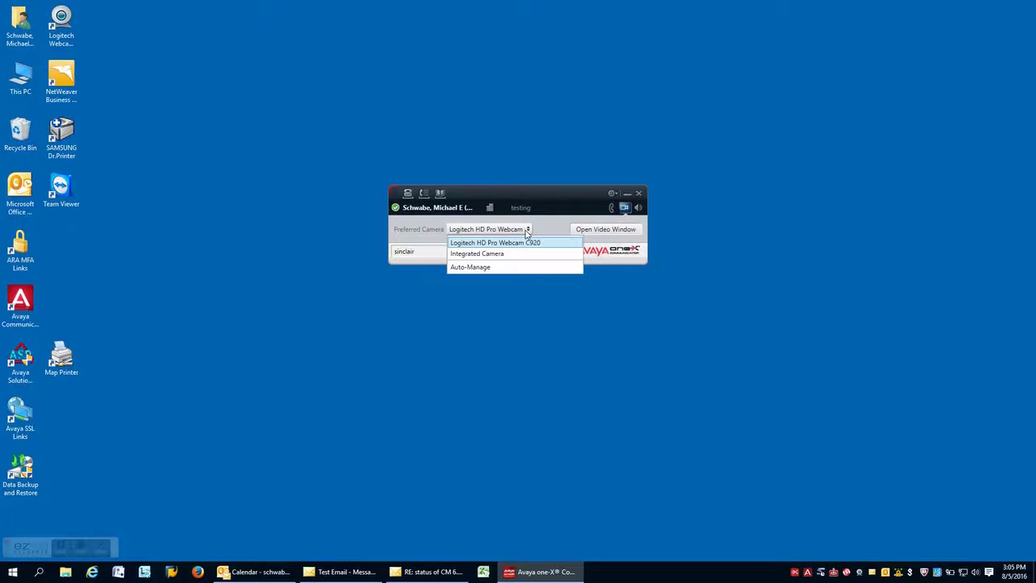
click(520, 246)
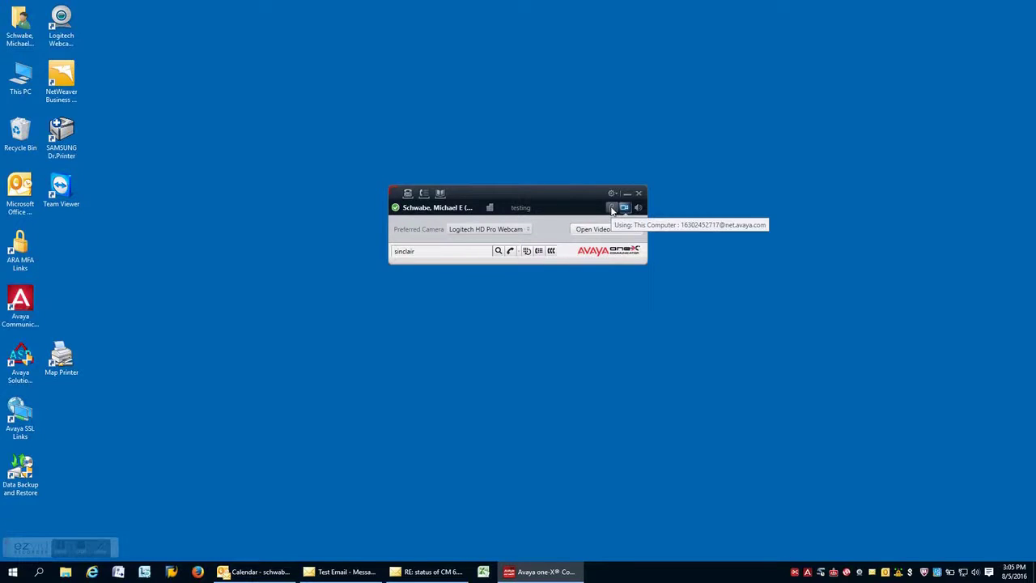
- Review the phone mode, keeping calls placed from This Computer
click(612, 209)
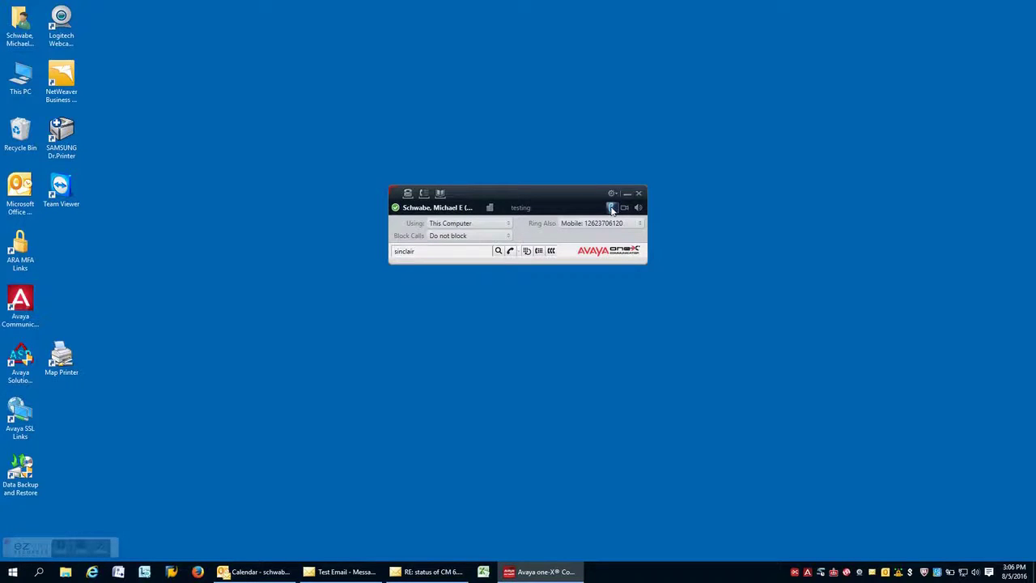
click(500, 226)
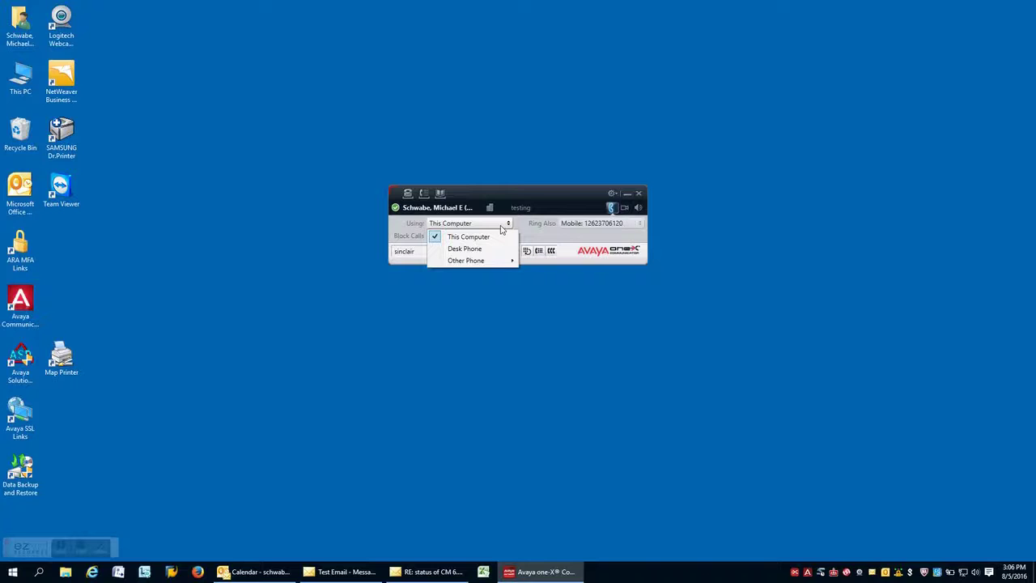
mouse_move(490, 263)
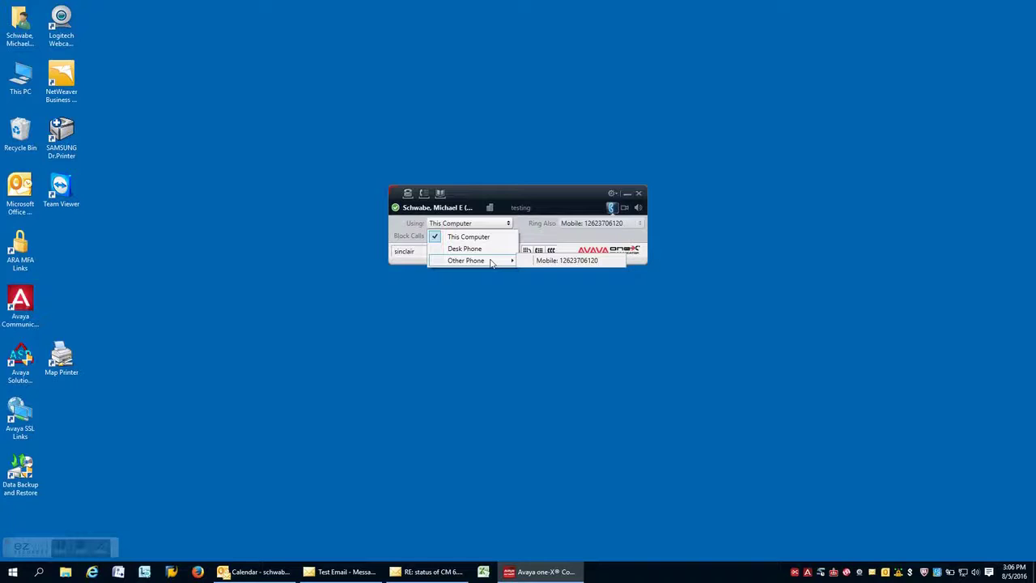
click(479, 192)
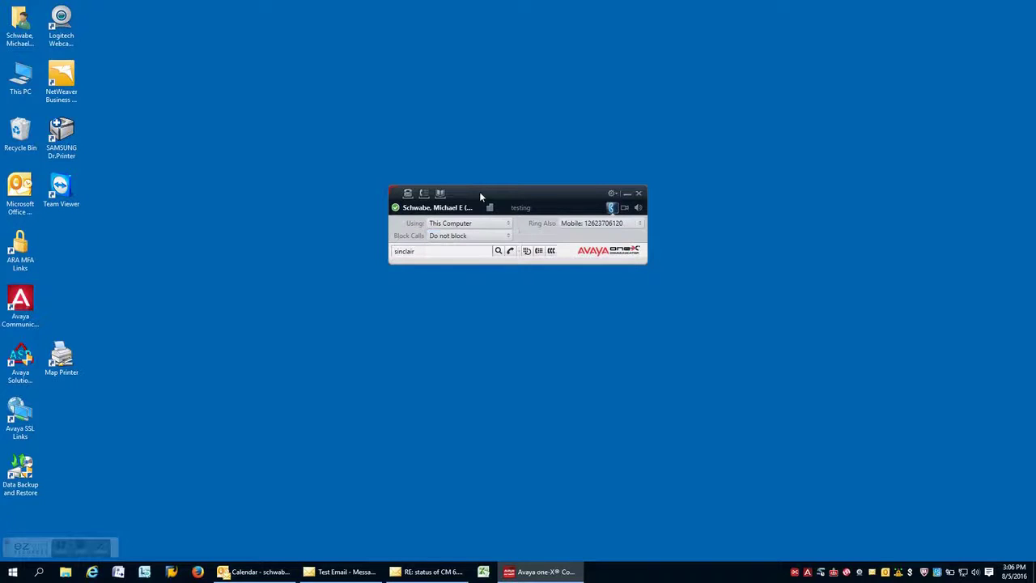
- Leave call blocking at Do not block and hide the device settings panel
click(481, 237)
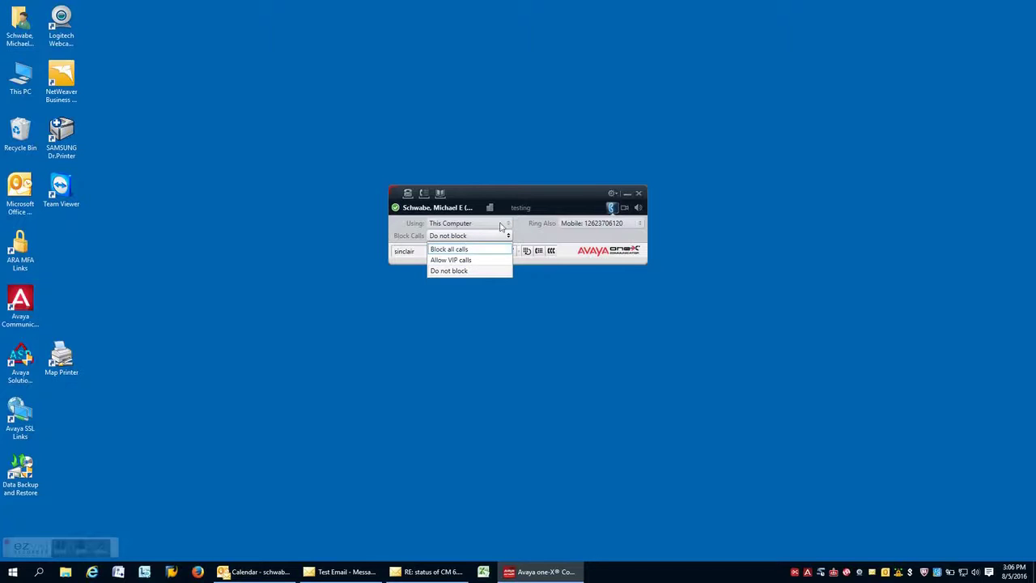
click(501, 192)
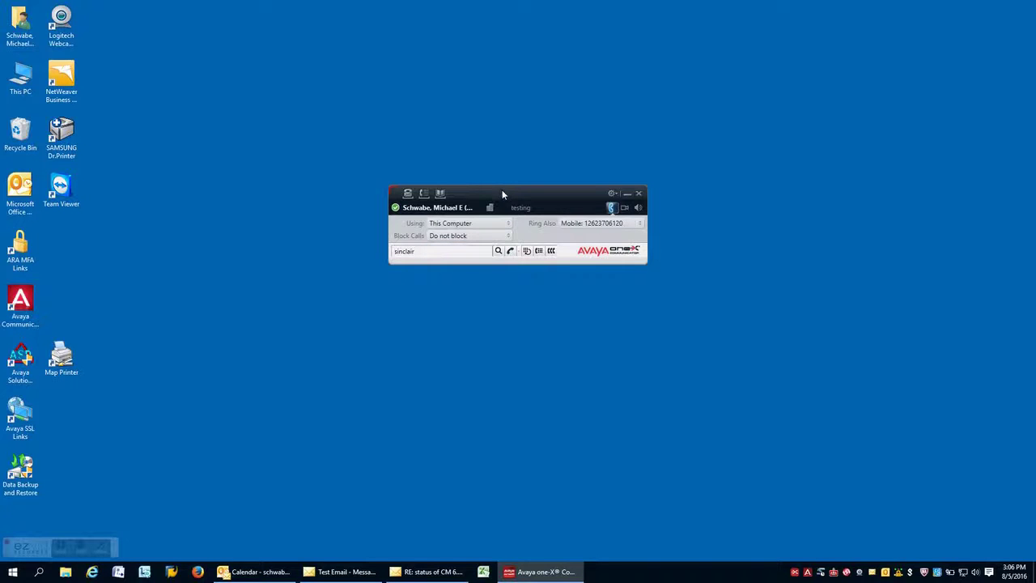
click(612, 209)
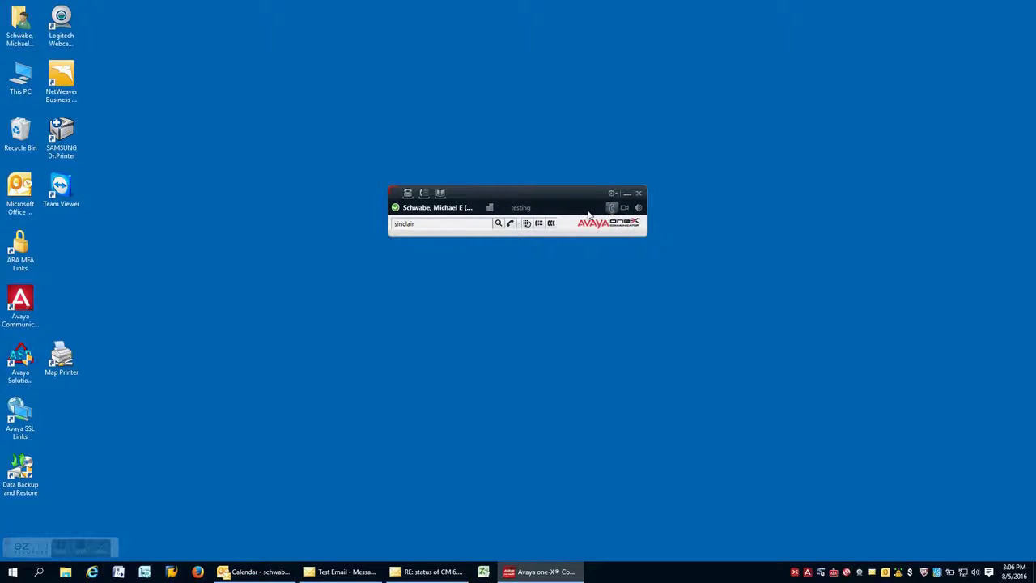
click(455, 223)
drag(455, 223, 394, 223)
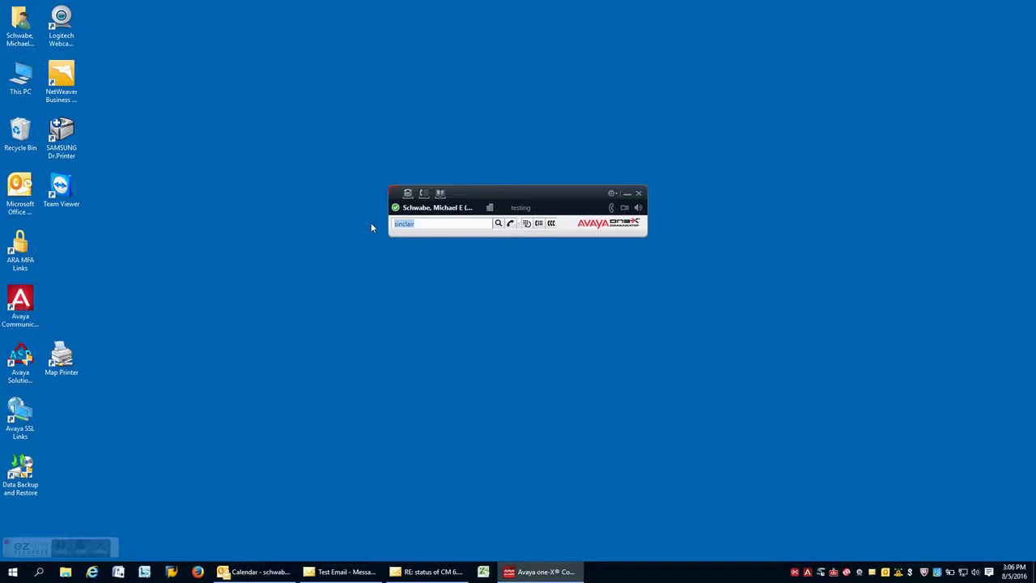
key(Return)
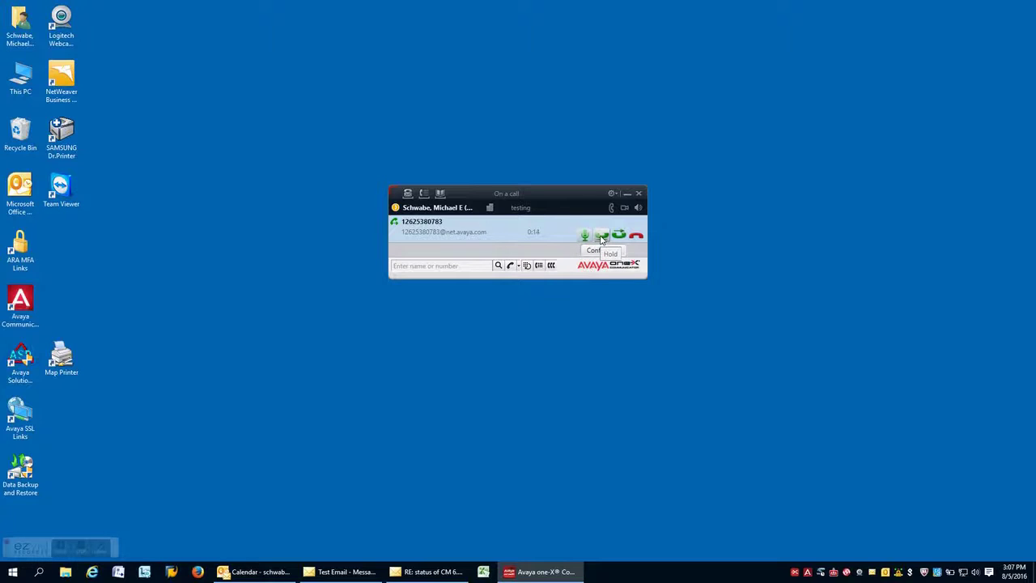
click(601, 237)
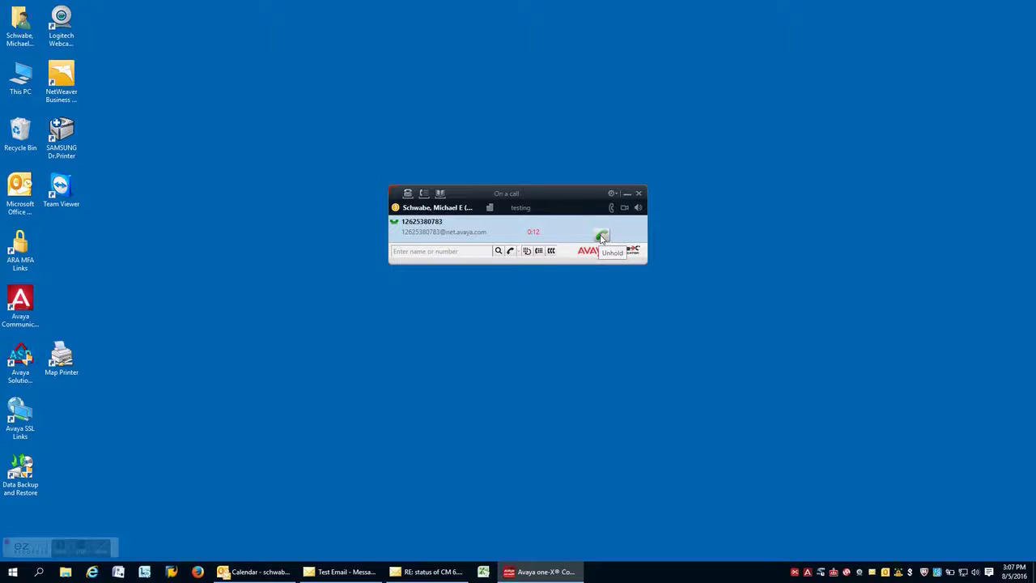
click(601, 236)
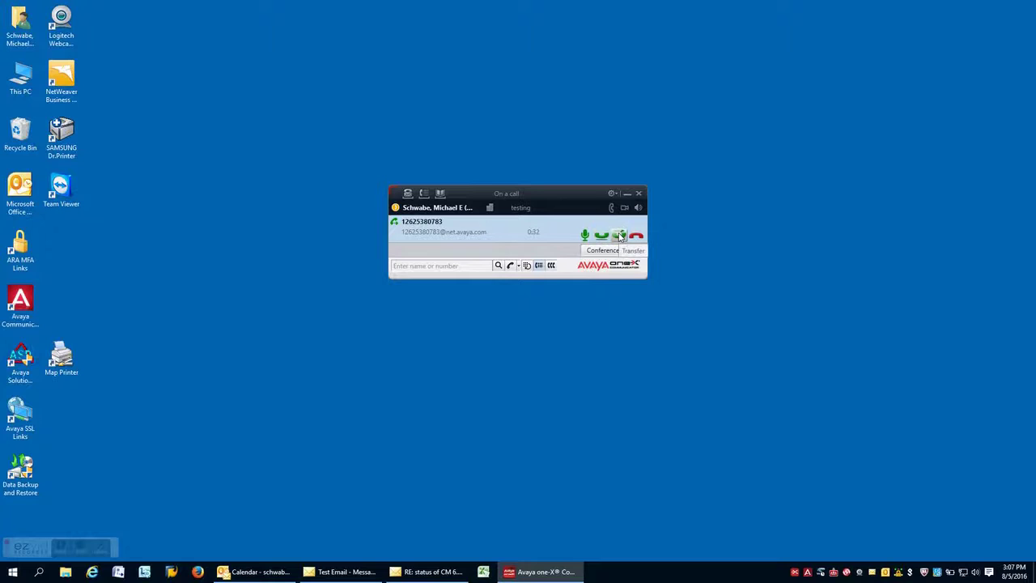
click(620, 235)
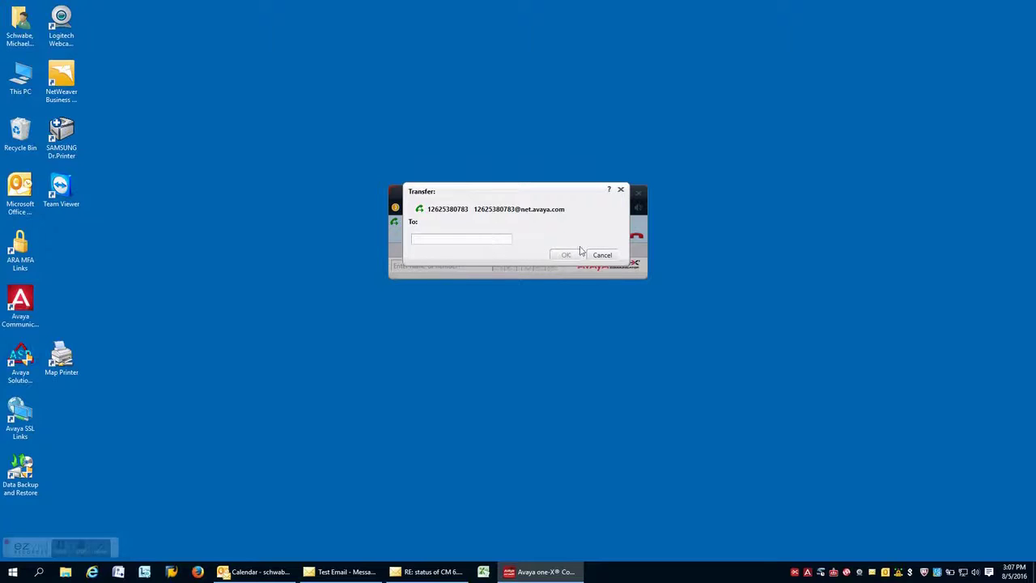
click(612, 255)
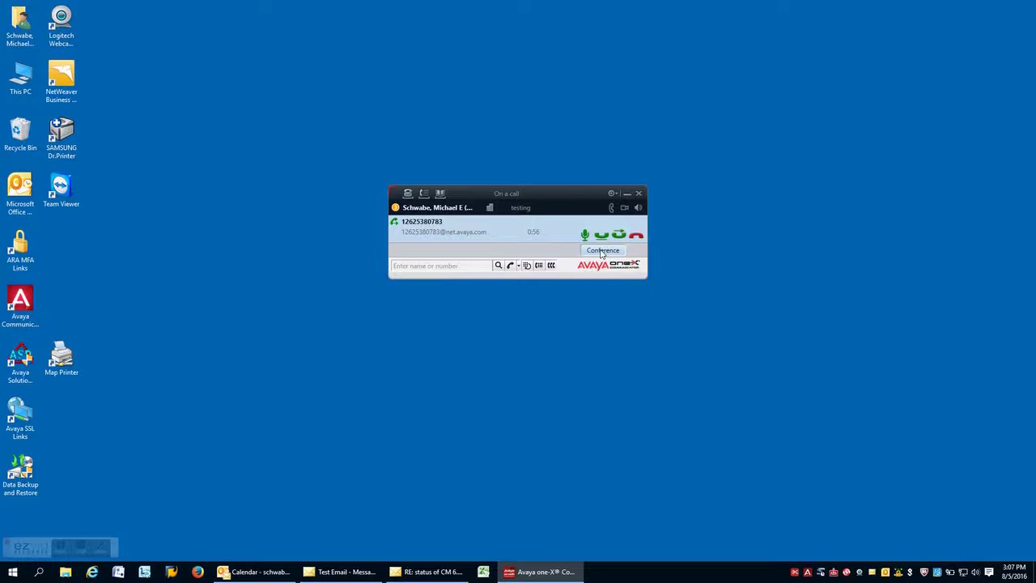
click(601, 254)
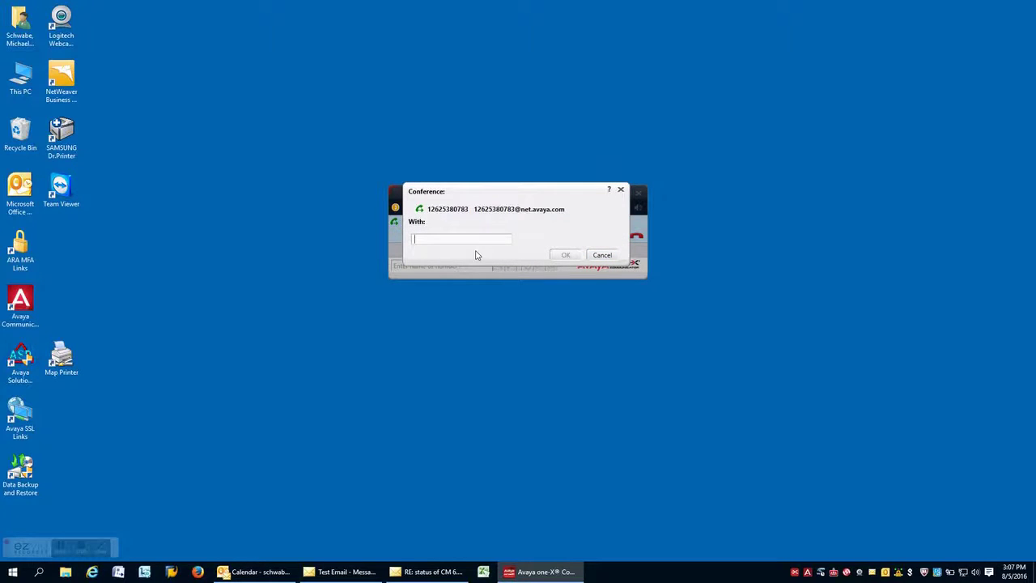
key(Return)
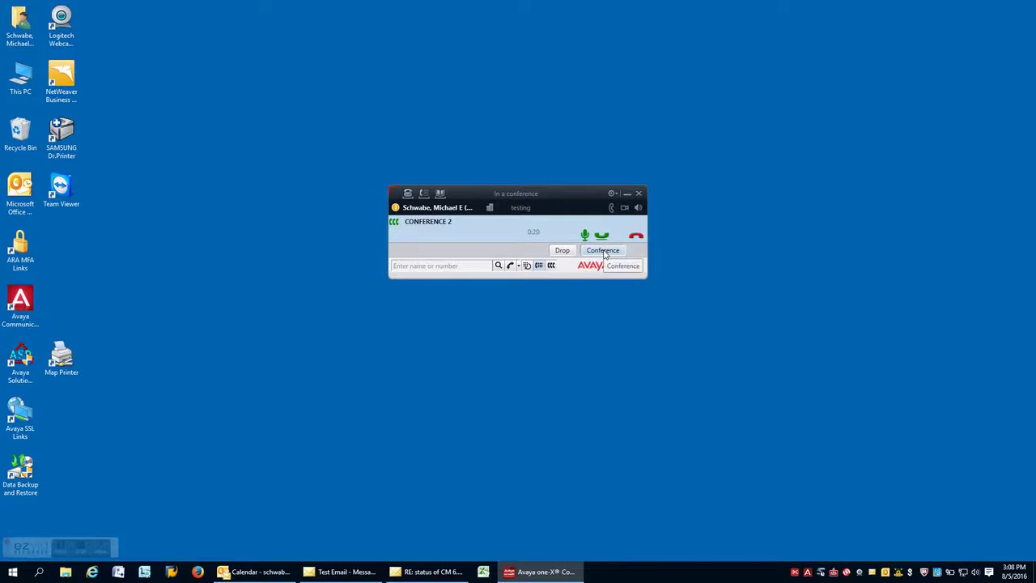
- Cancel adding another participant, drop one participant, then hang up the conference
click(603, 251)
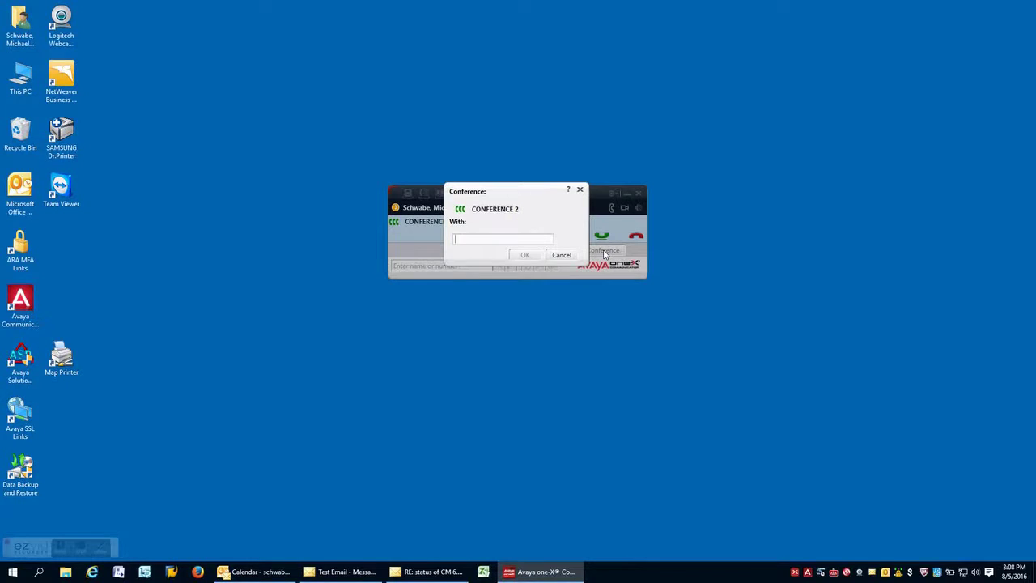
click(560, 255)
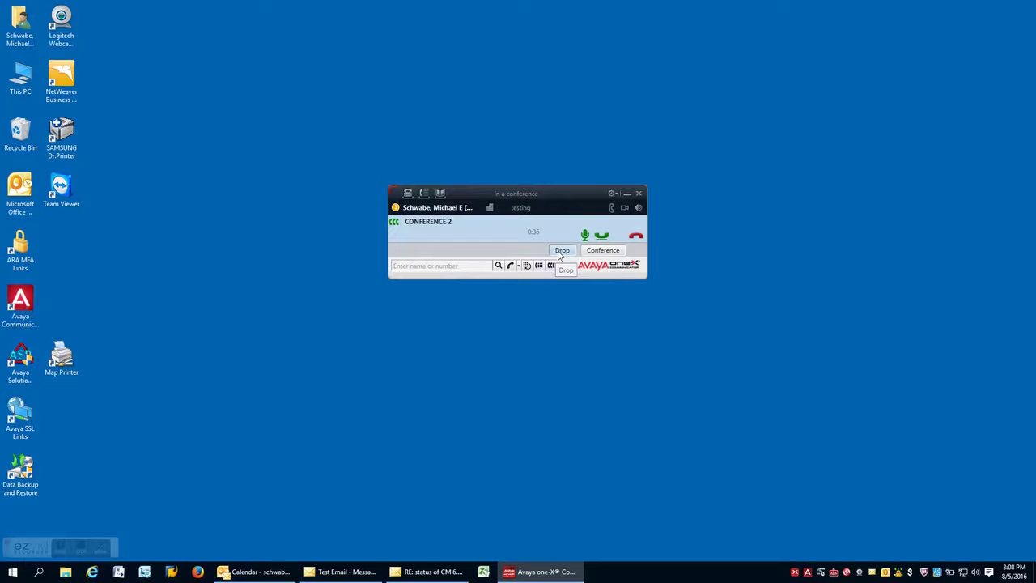
click(561, 251)
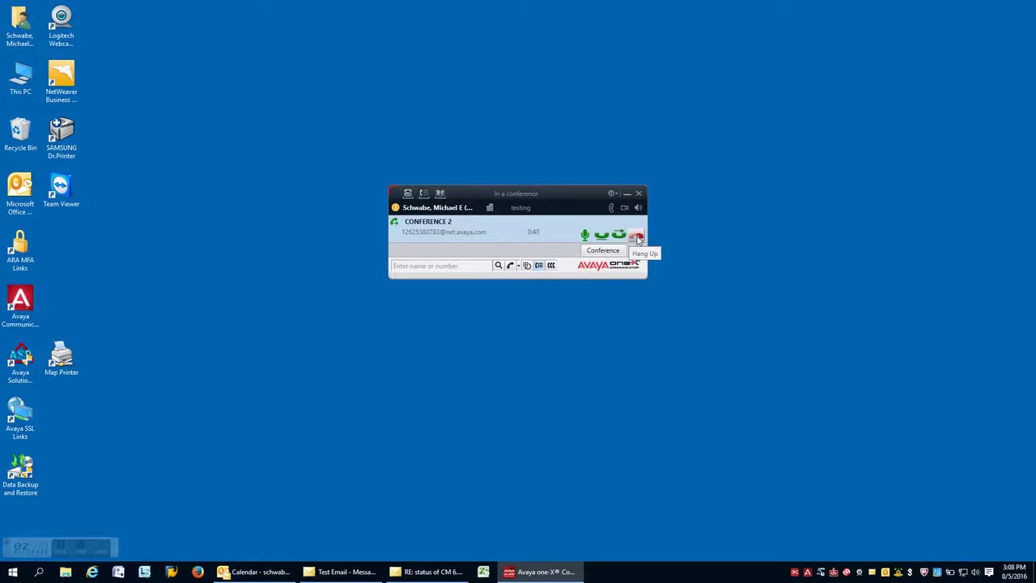
click(637, 237)
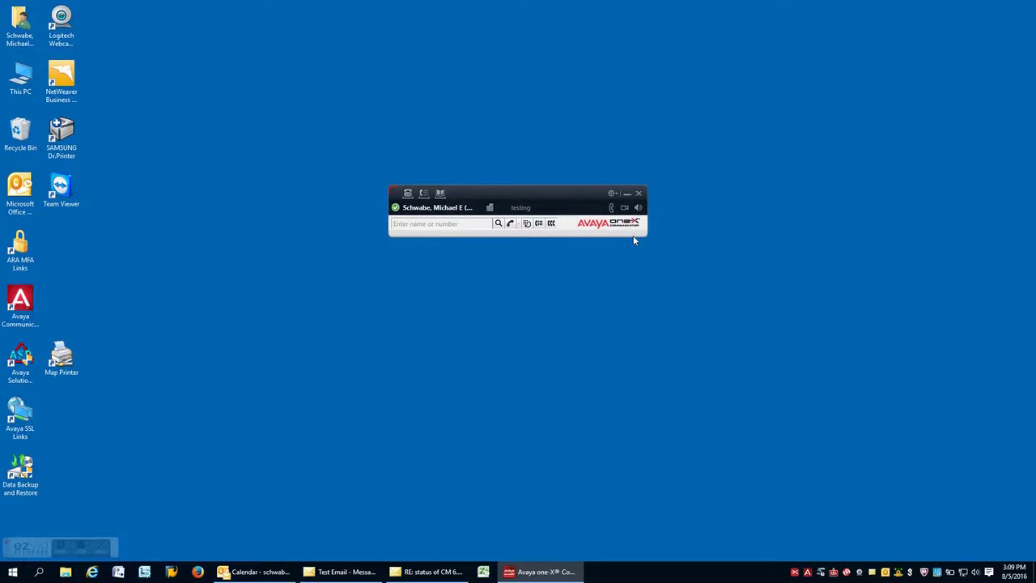
- Search contacts for the contact's surname and select the first result
click(476, 226)
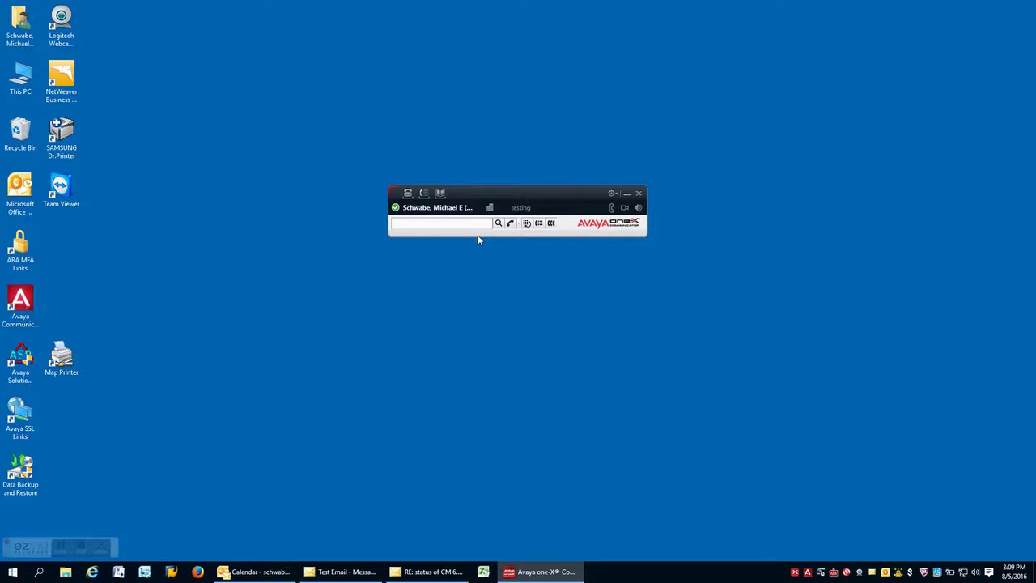
text(sinclair)
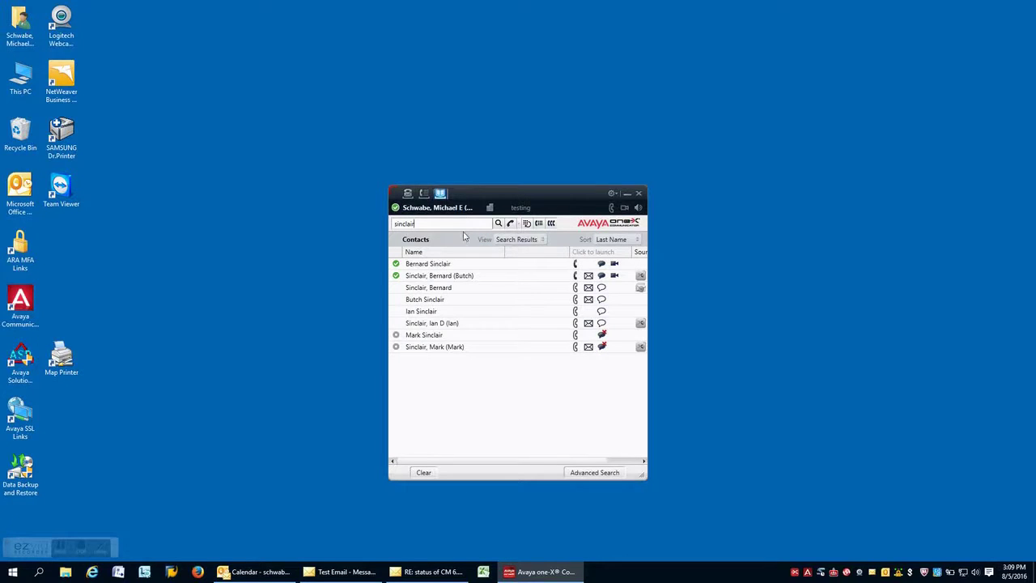
click(456, 270)
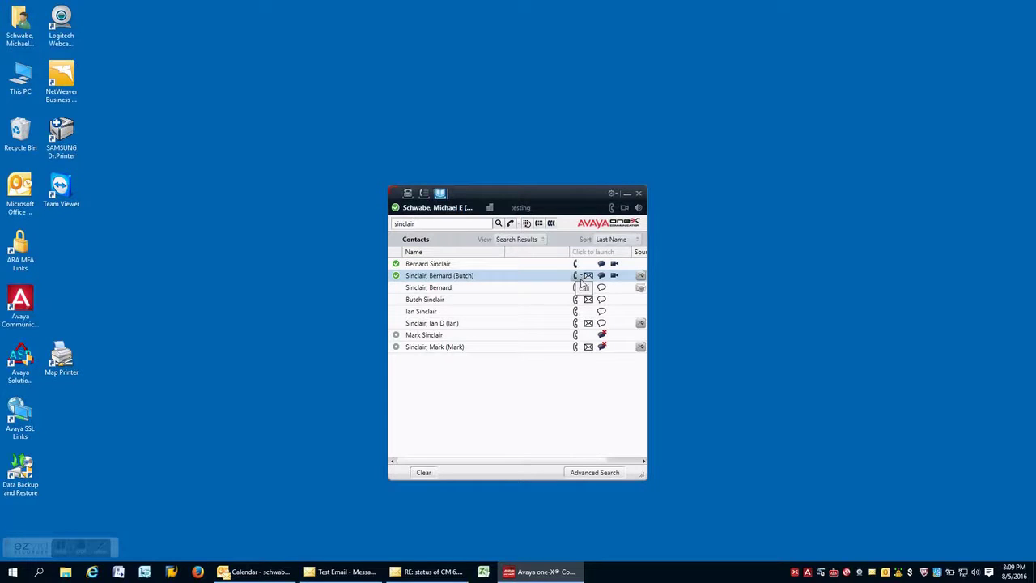
- Call the selected contact's work number, then hang up
click(581, 278)
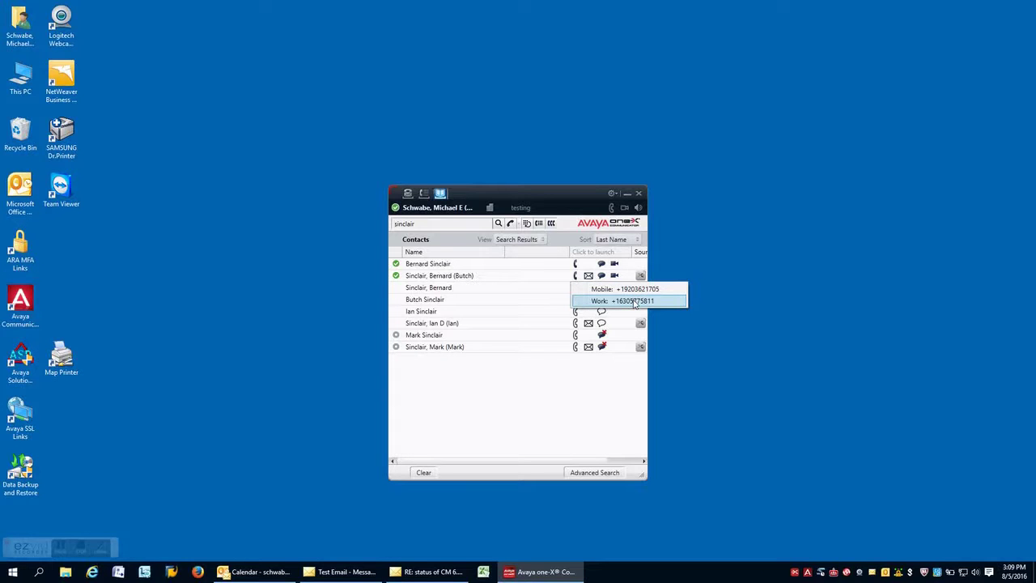
click(634, 301)
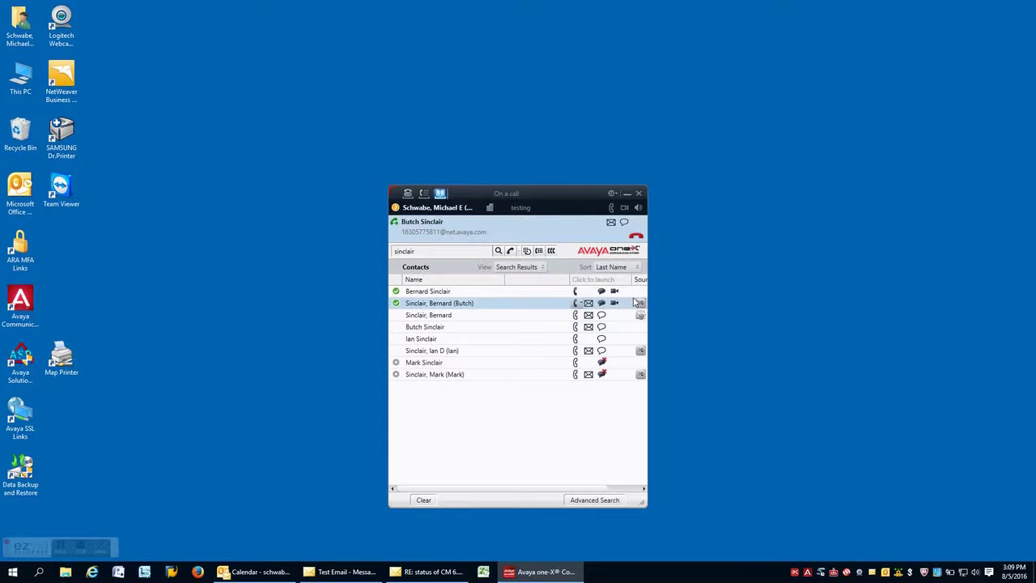
click(637, 237)
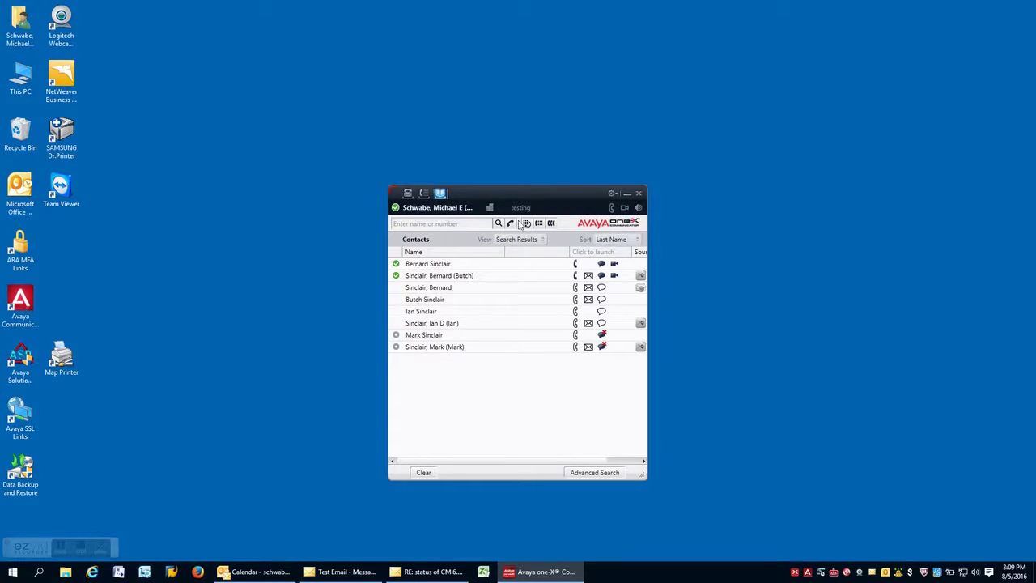
- View and close the bridge conference details, then show only the dialpad and feature panel
click(552, 224)
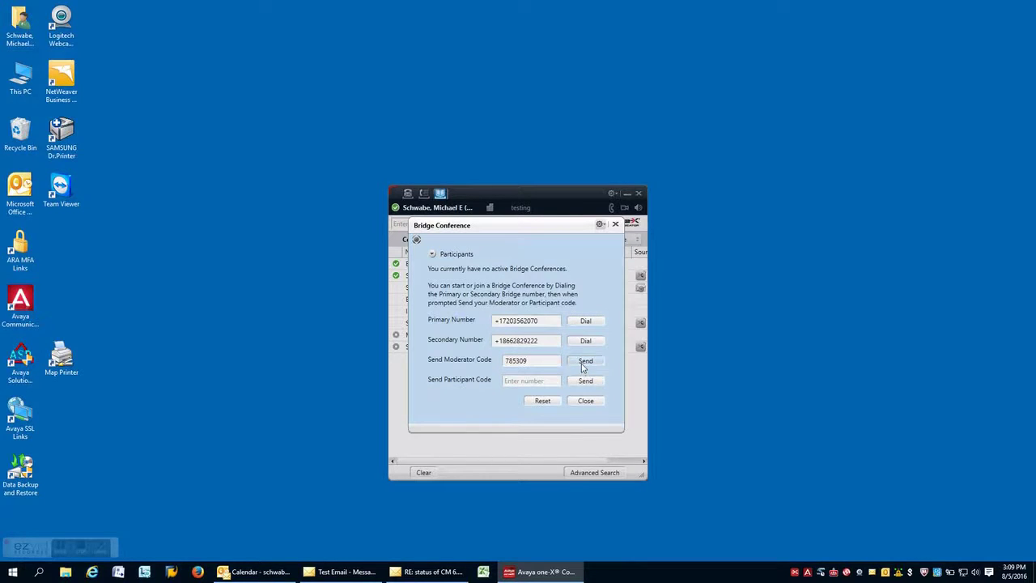
click(615, 224)
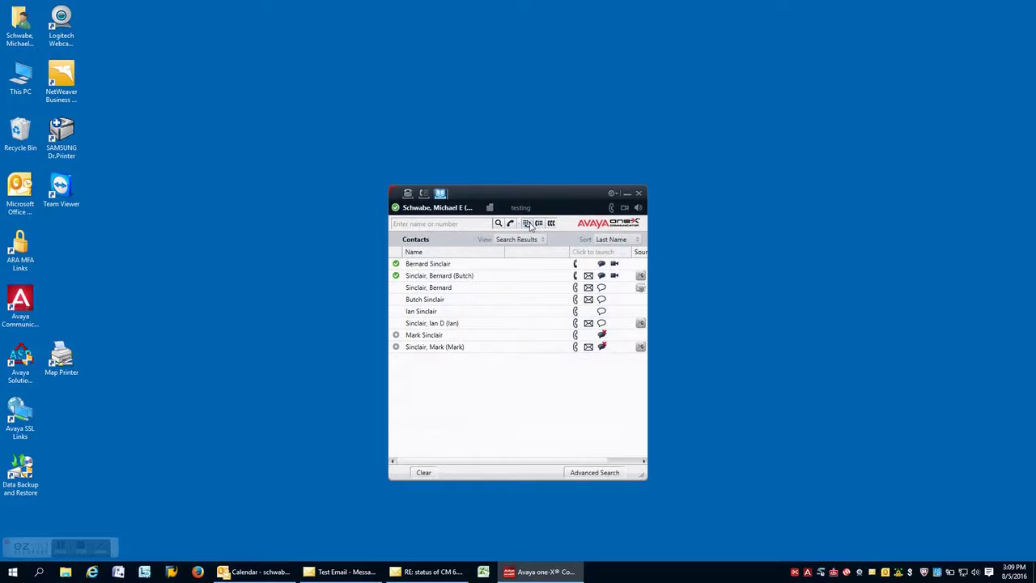
click(538, 223)
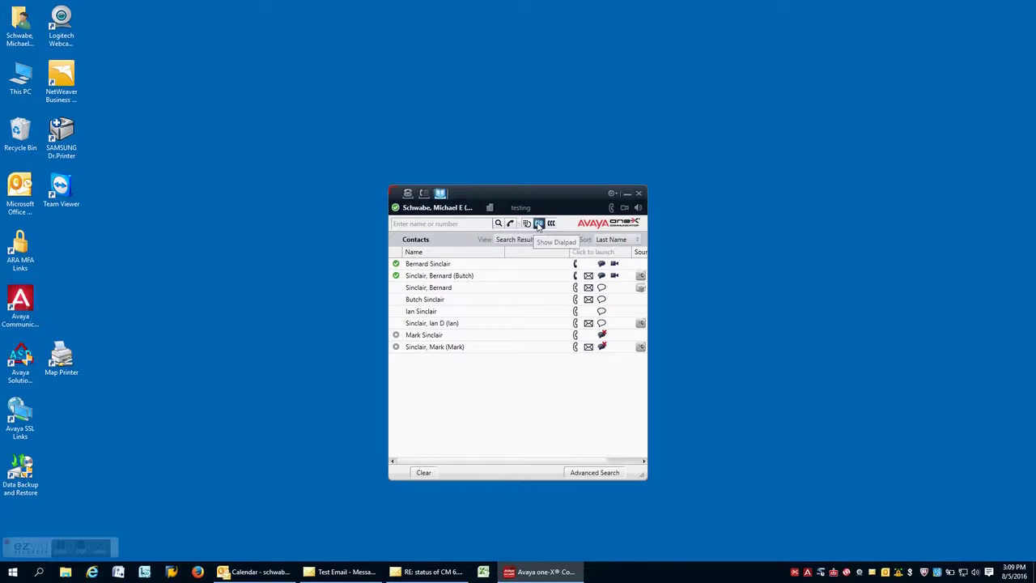
click(440, 193)
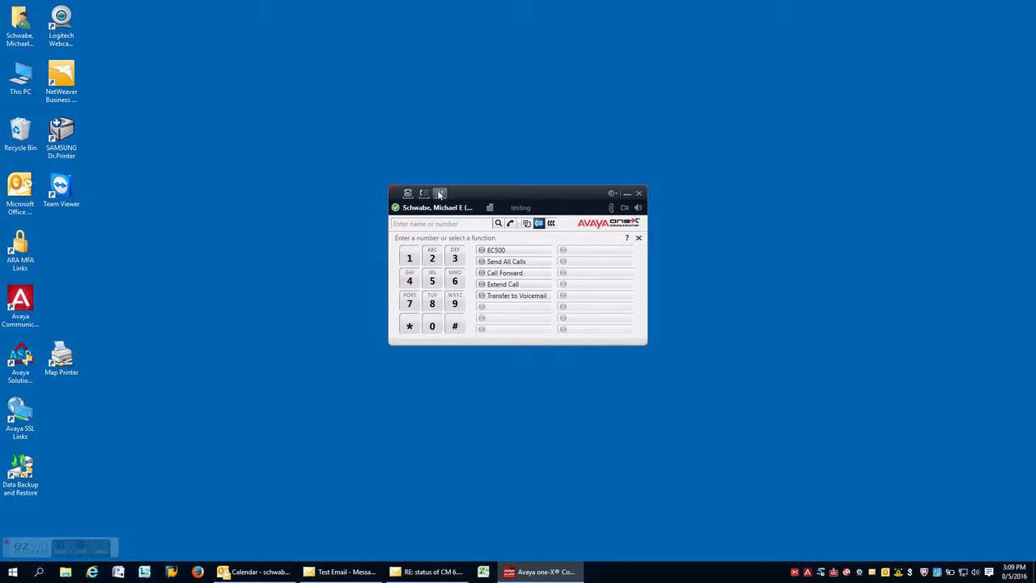
- Turn on EC500 and Send All Calls, then switch EC500 back off
click(485, 251)
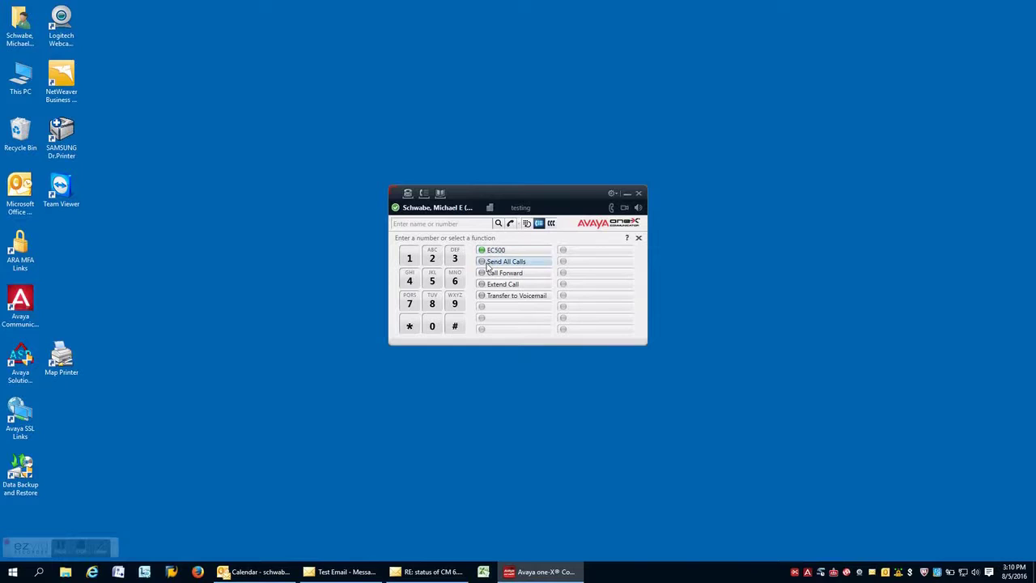
click(486, 265)
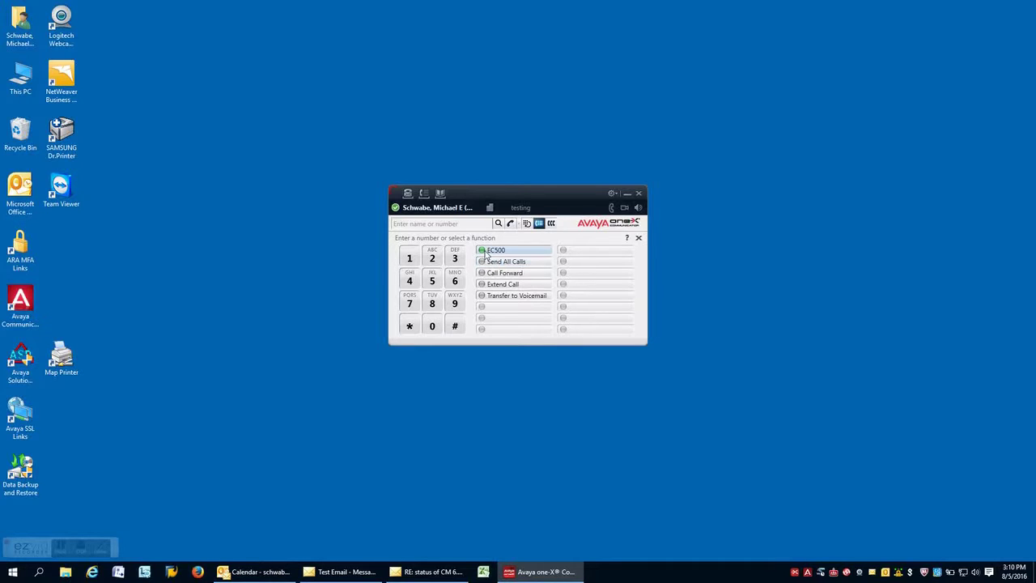
click(486, 251)
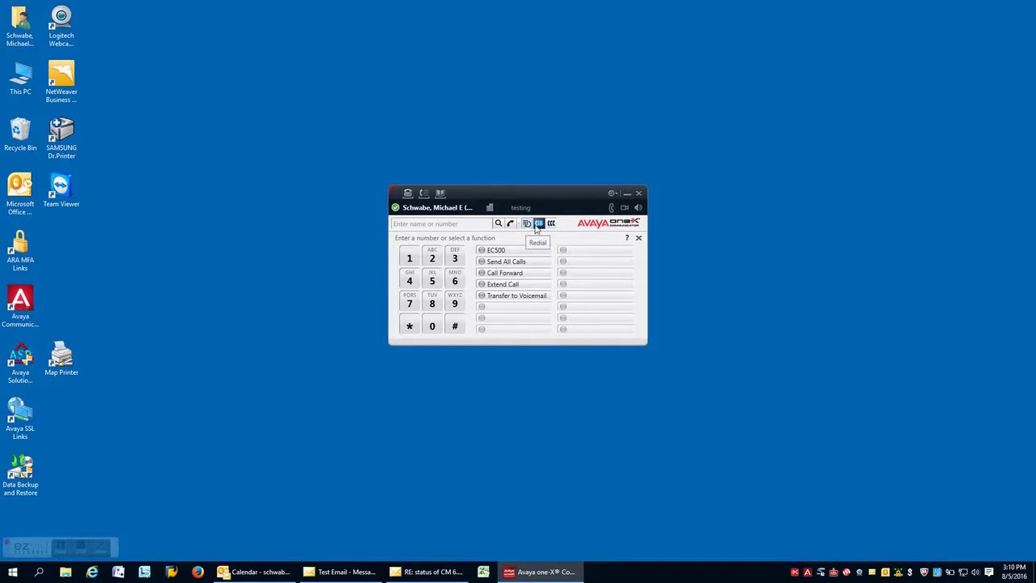
- Hide the dialpad, redial the last number called, and hang up
click(527, 226)
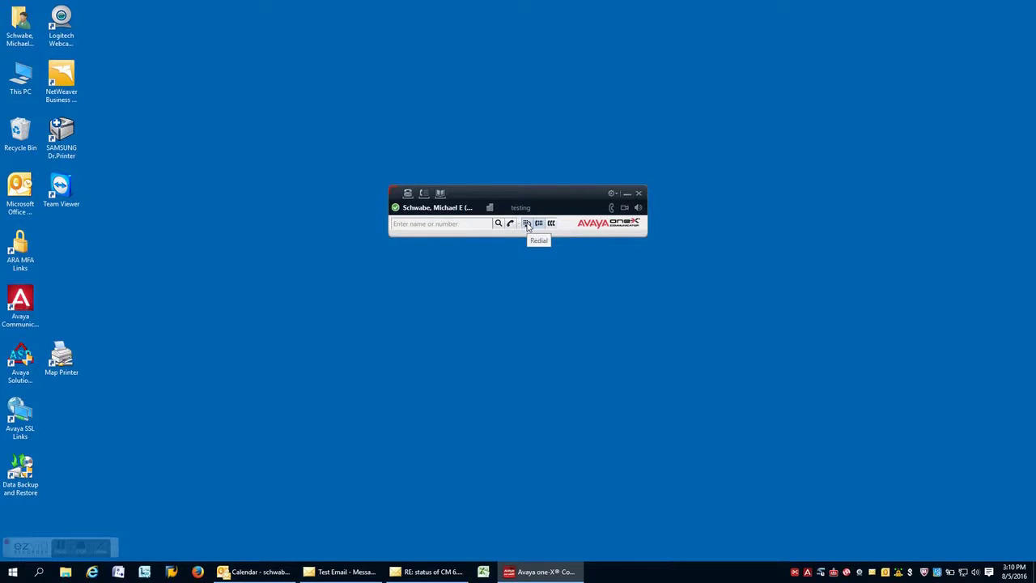
click(527, 224)
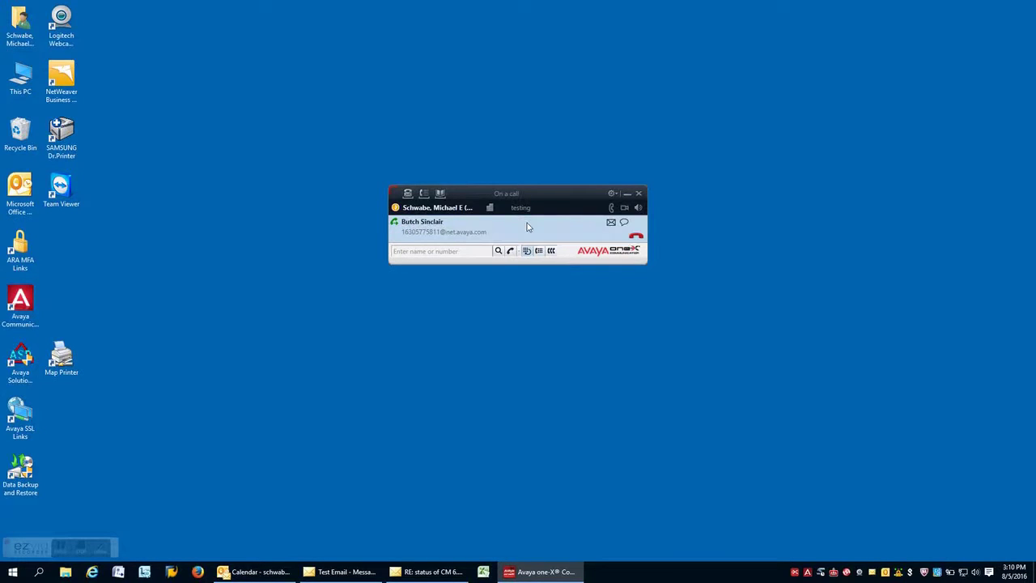
click(637, 239)
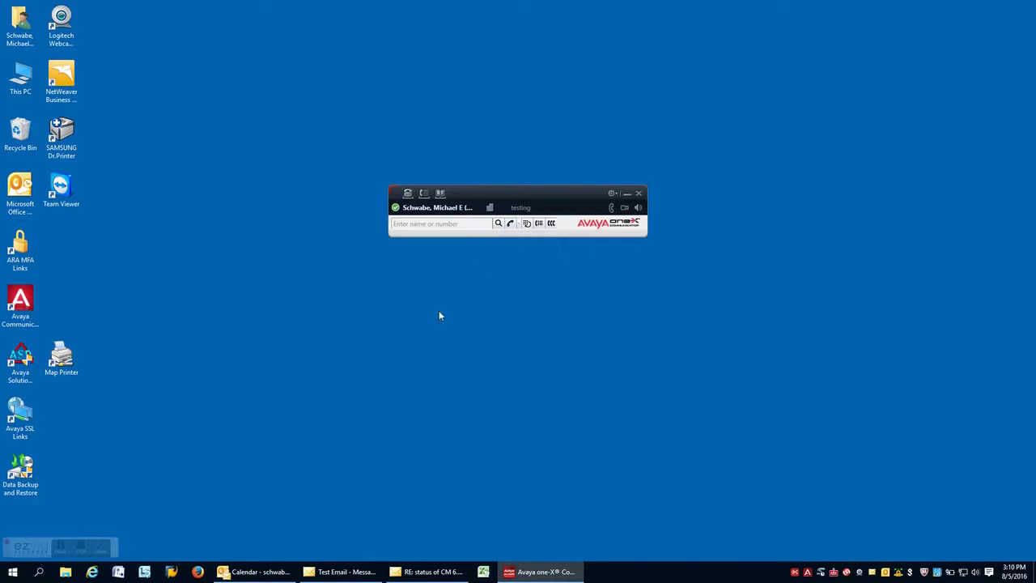
- Call the Test Email sender's business number via Call Contact, hang up, and return to the calendar
click(347, 571)
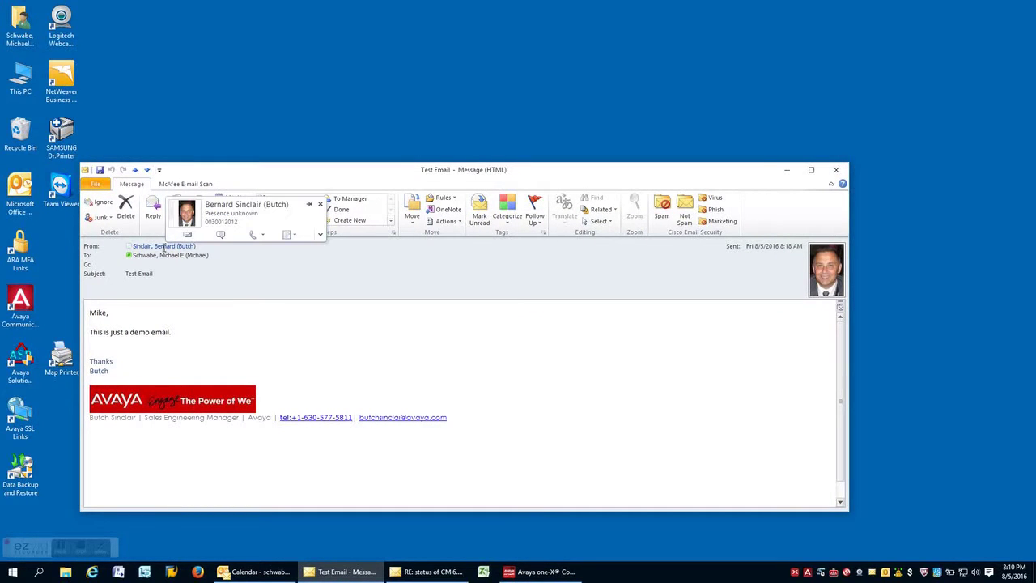
right_click(163, 248)
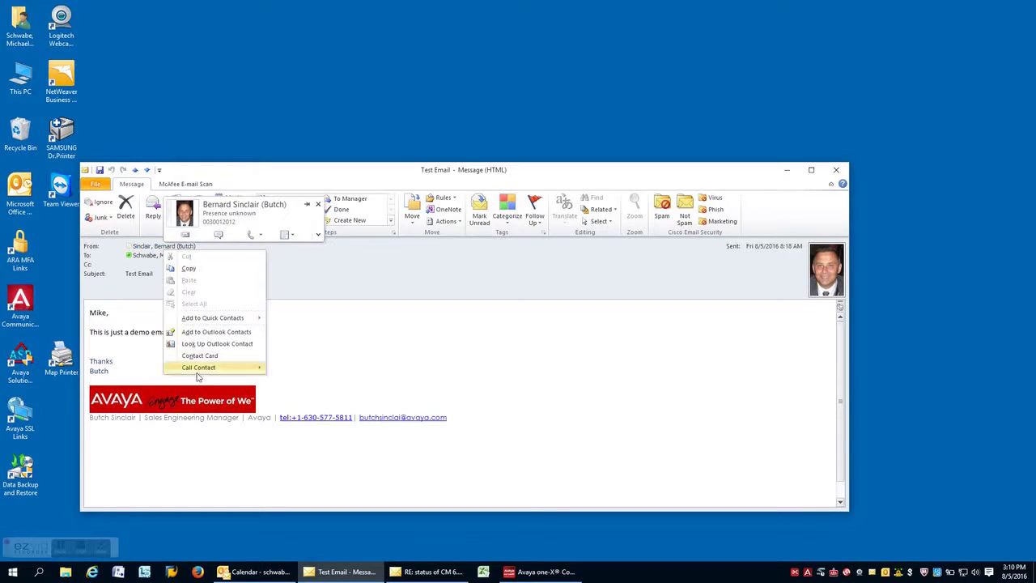
mouse_move(202, 371)
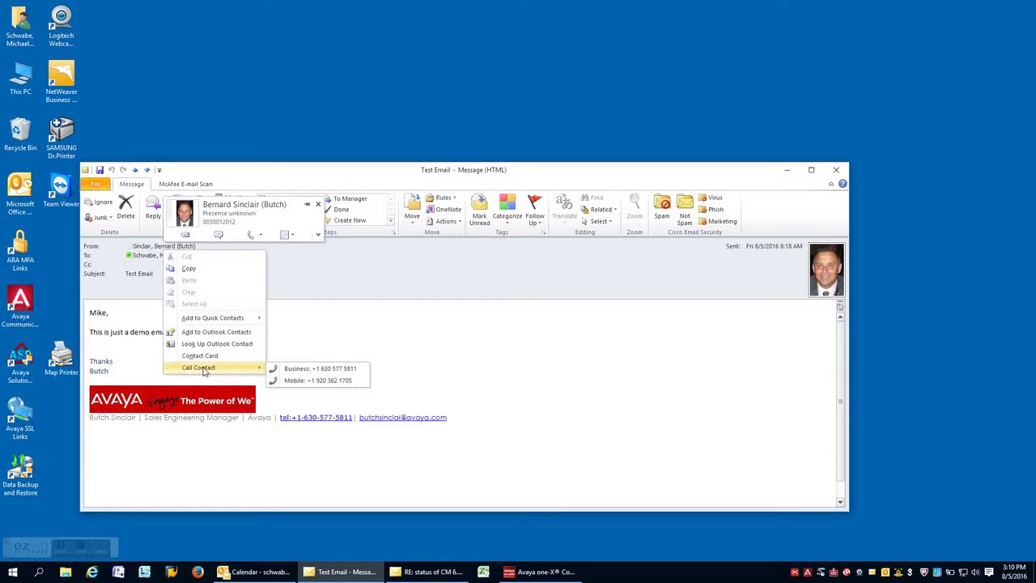
click(328, 372)
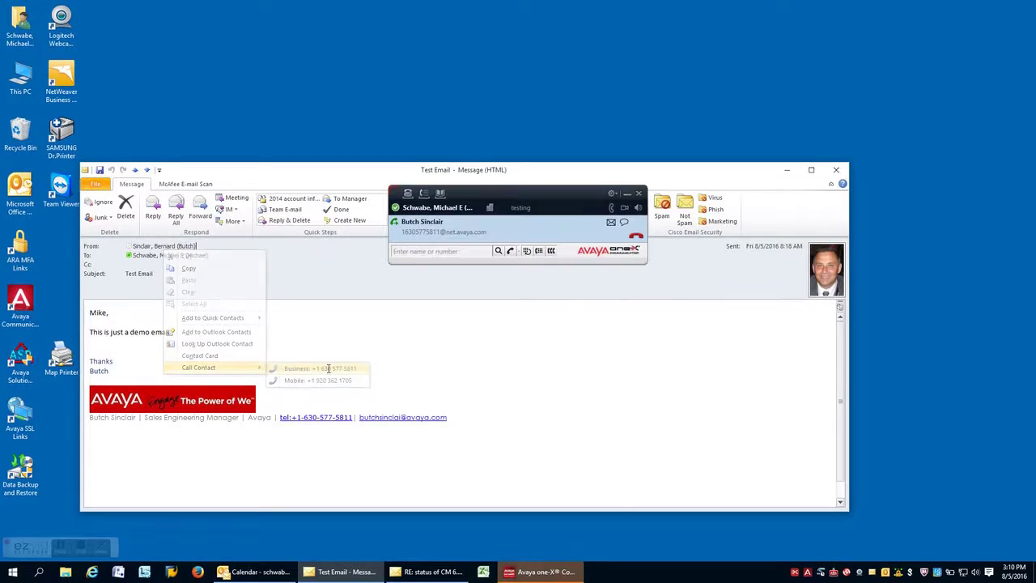
click(636, 238)
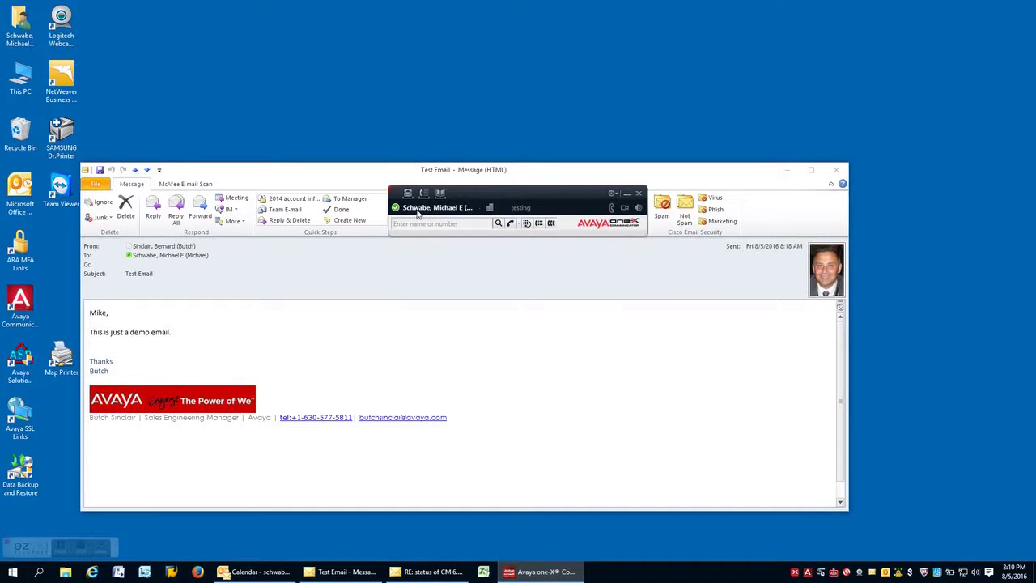
click(251, 571)
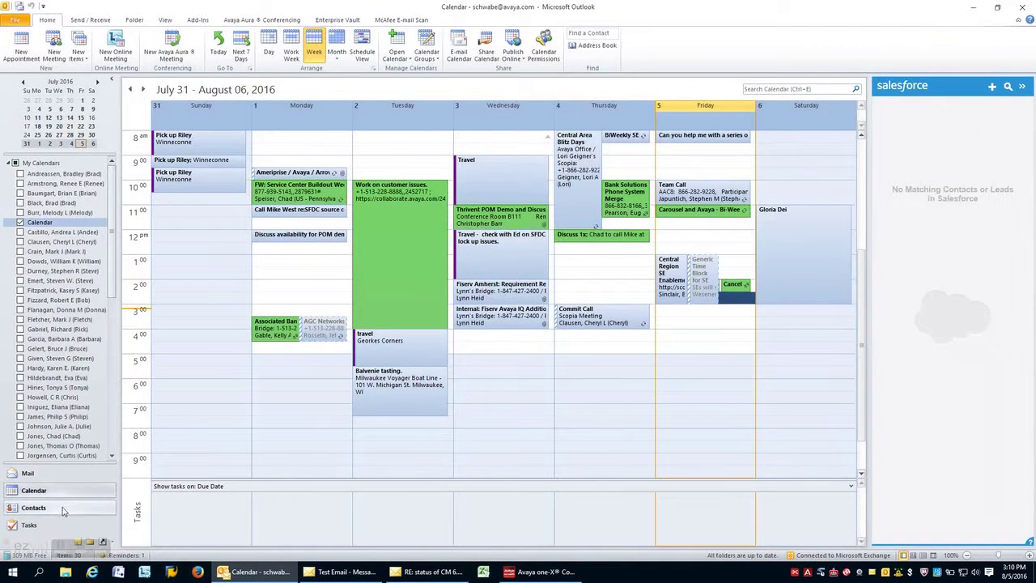
- In Outlook Contacts, jump to the S entries and open the top contact card's options
click(33, 507)
key(s)
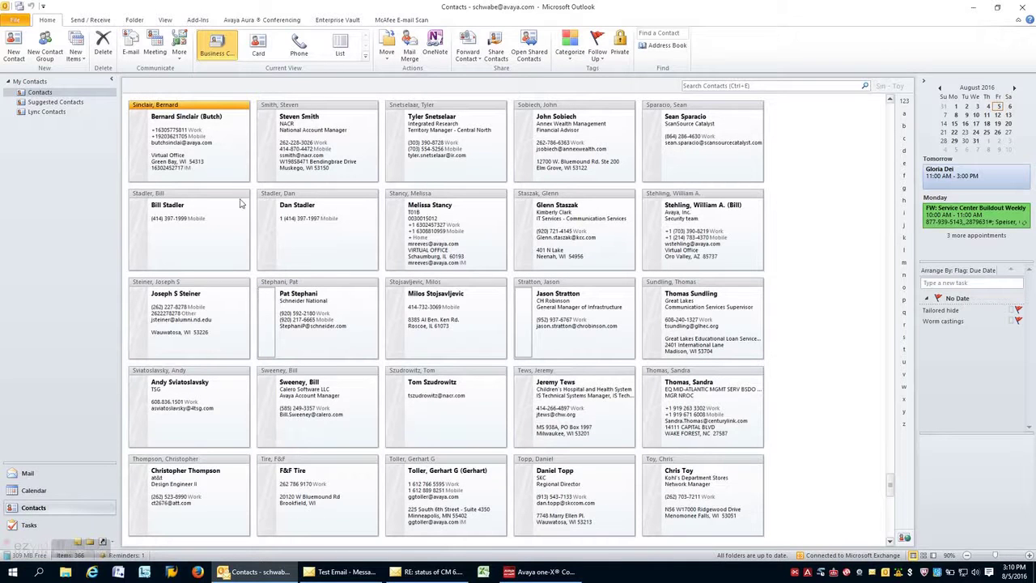
right_click(195, 106)
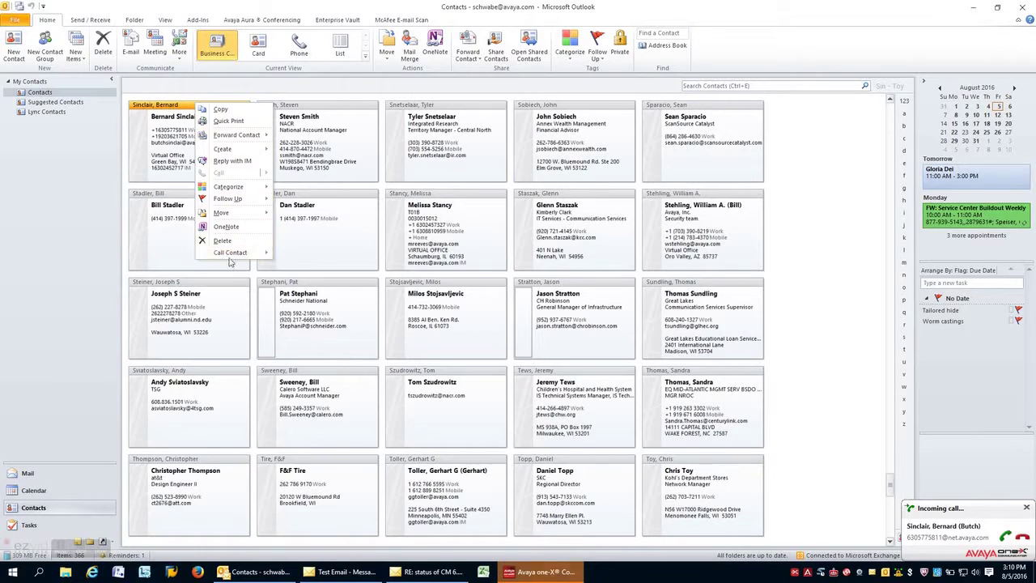
mouse_move(230, 252)
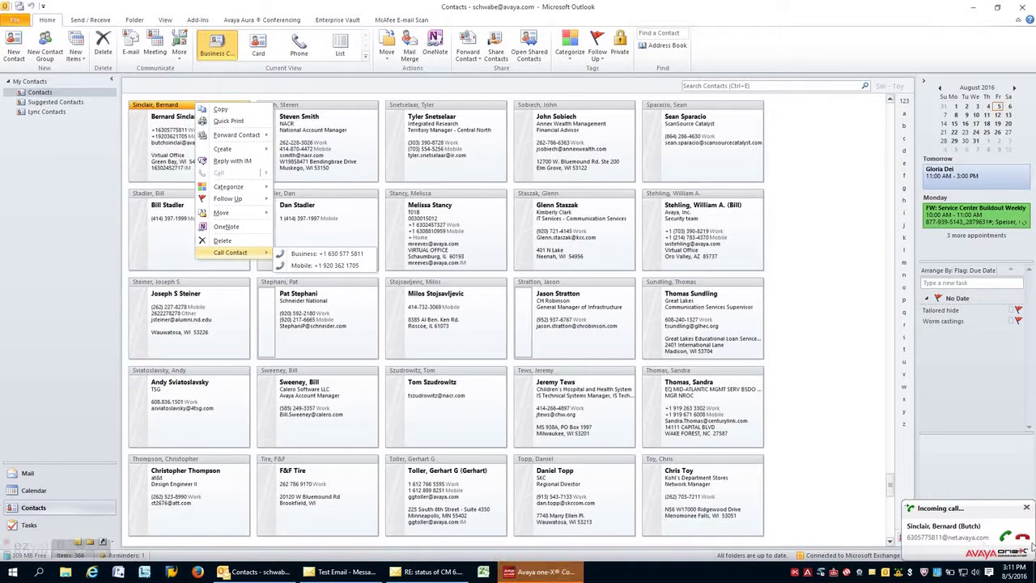
click(1004, 536)
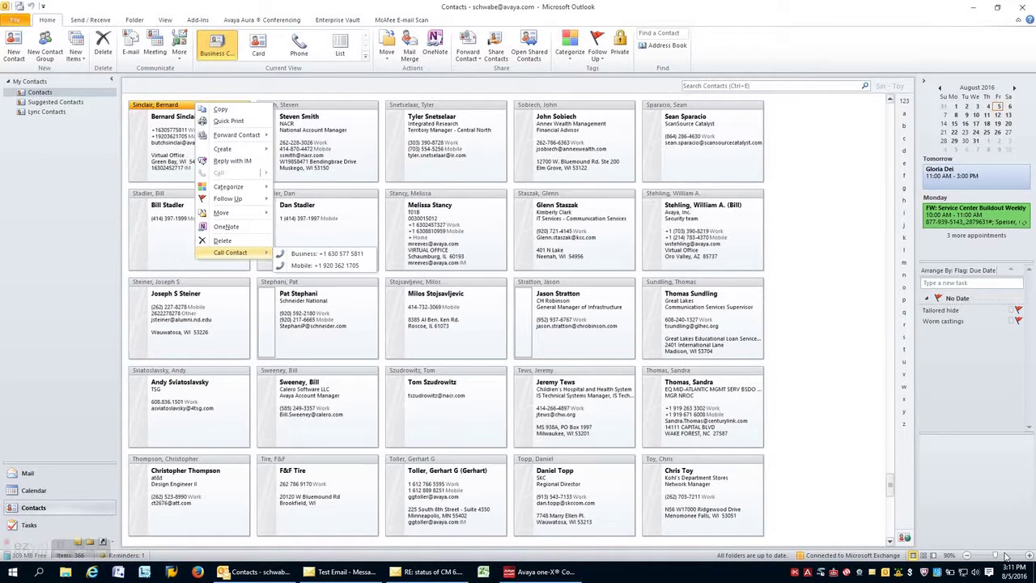
- Call that contact's business number, hang up, and close Outlook
click(551, 569)
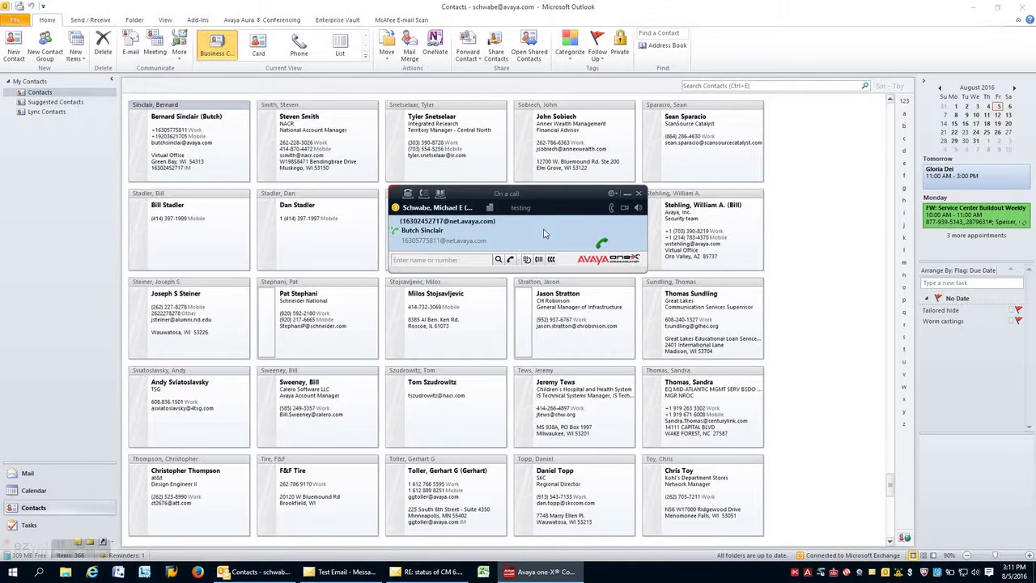
click(601, 244)
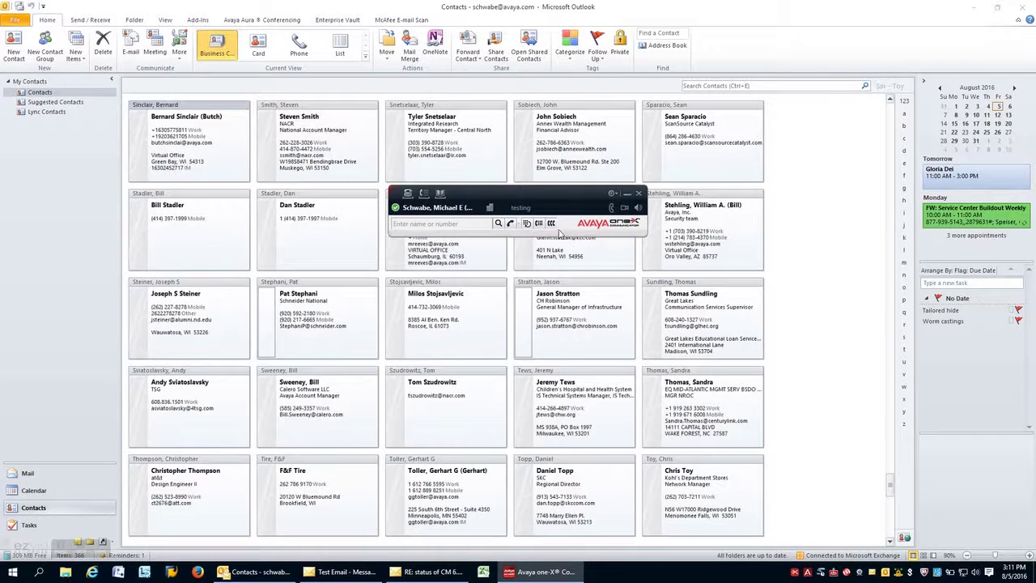
click(1021, 7)
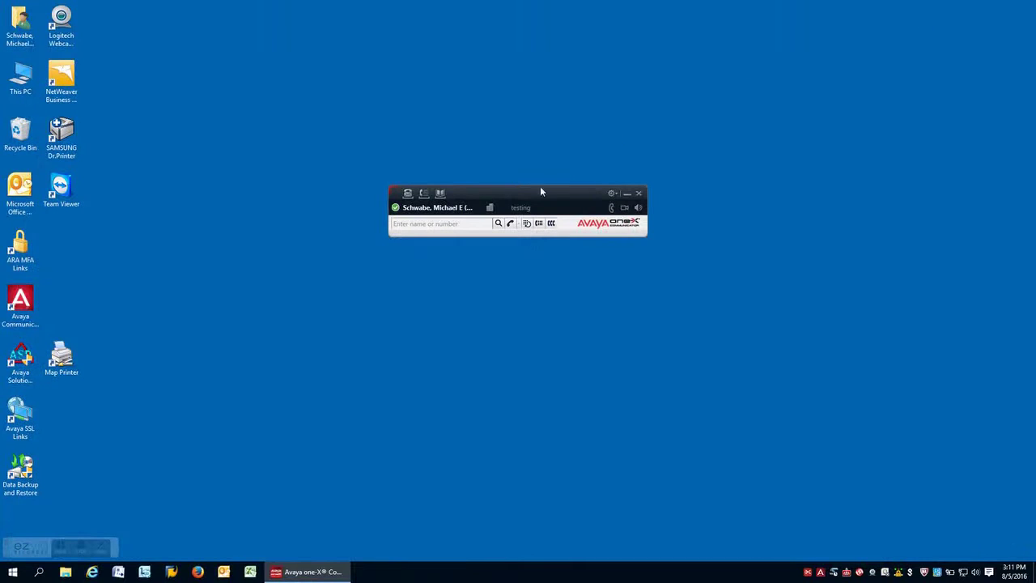